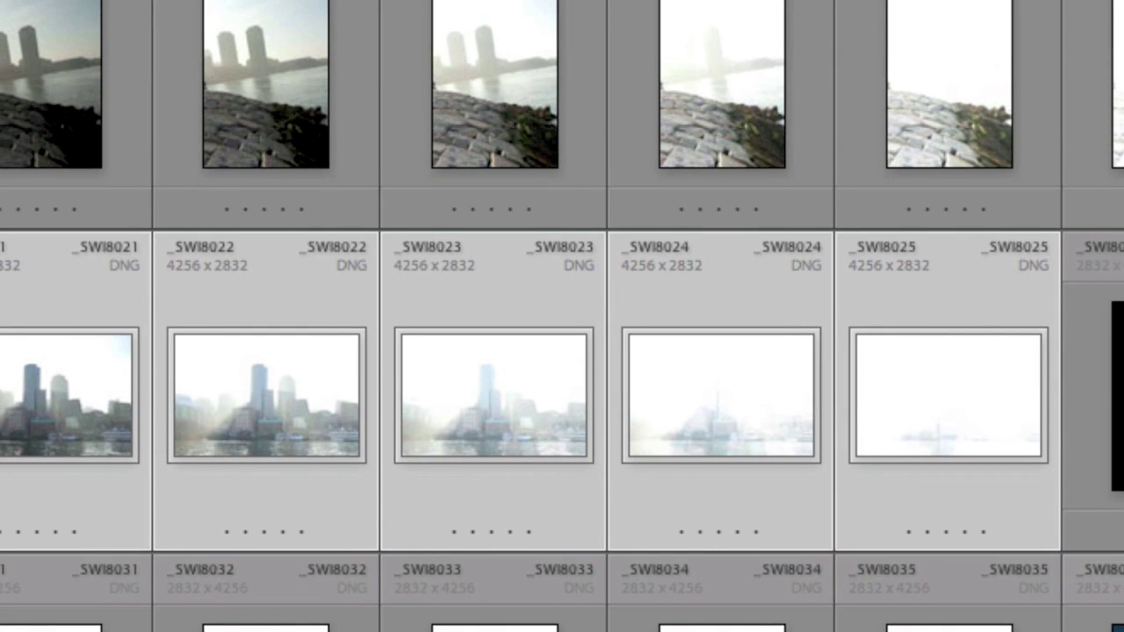
# Open Lightroom's export and choose the Nik Software HDR Efex Pro preset.
pyautogui.click(76, 254)
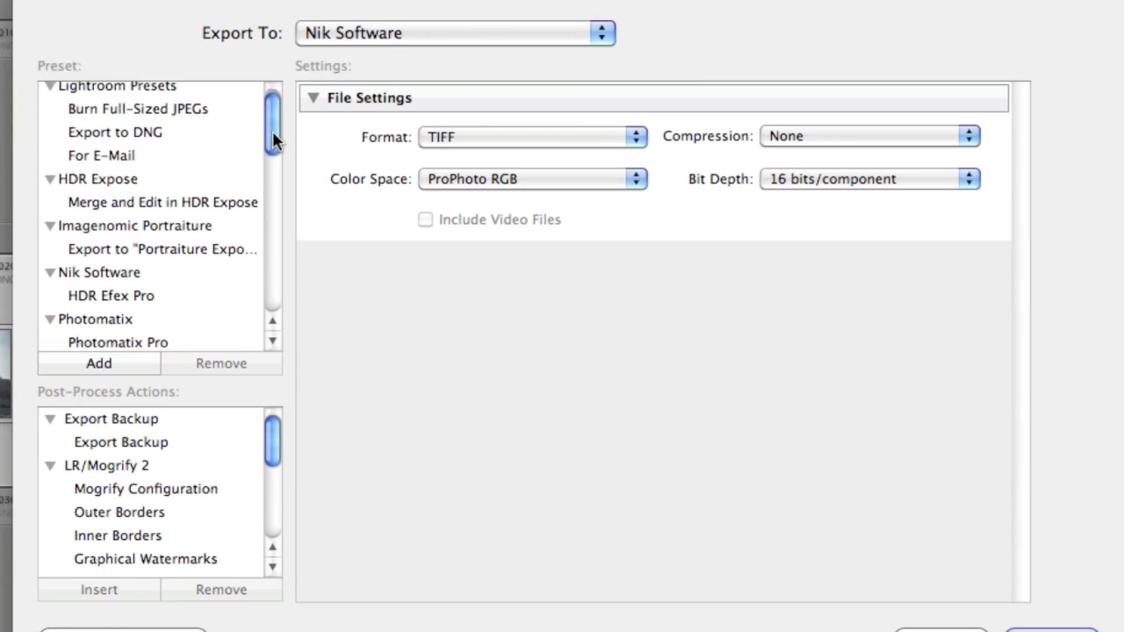
pyautogui.moveTo(272, 131); pyautogui.dragTo(276, 151)
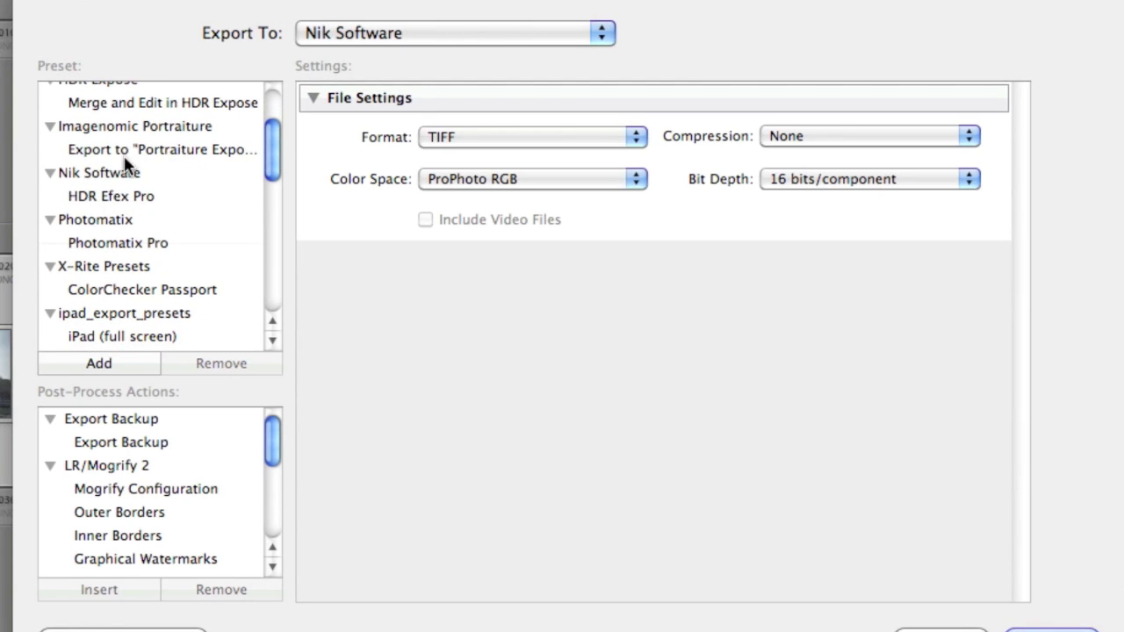
pyautogui.click(97, 203)
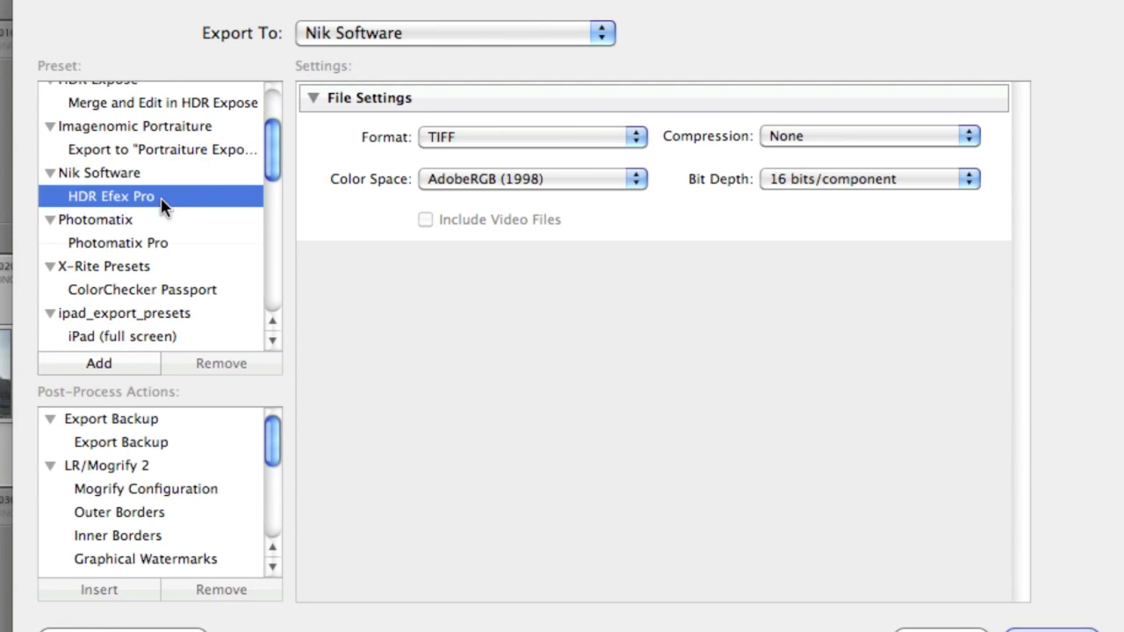
# Set the export to TIFF, ProPhoto RGB, Compression None and 16 bits/component.
pyautogui.click(634, 137)
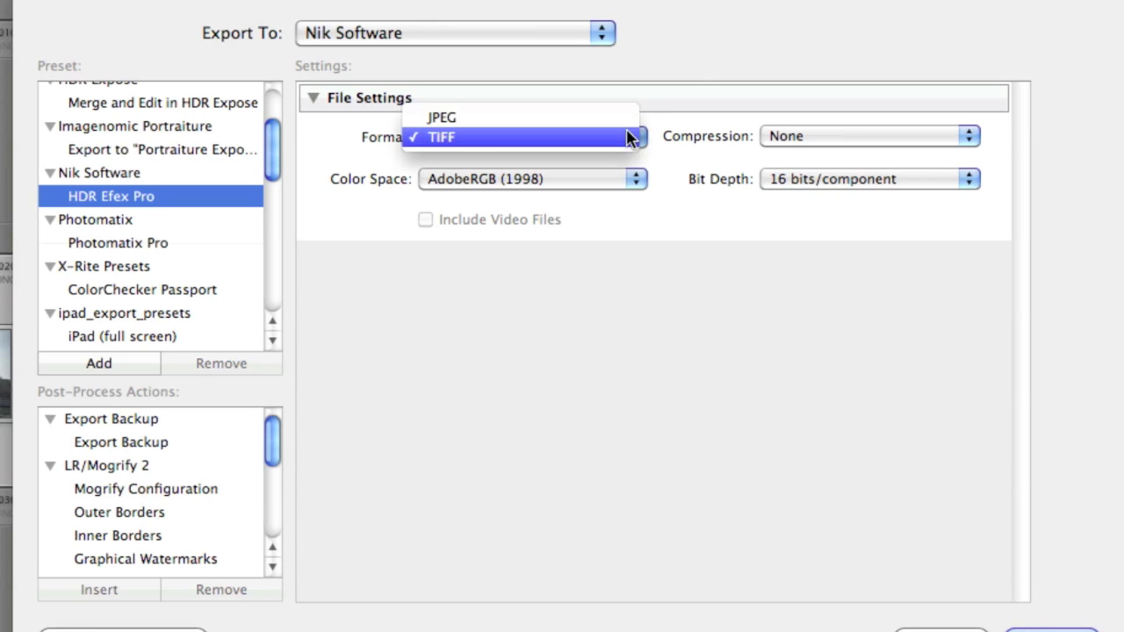
pyautogui.click(658, 181)
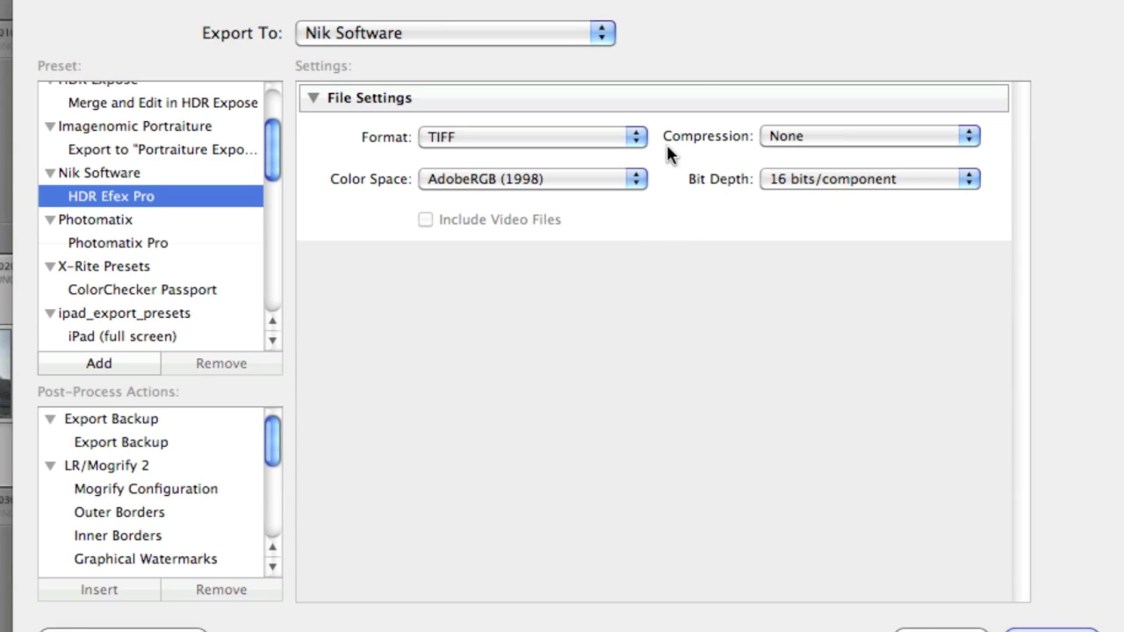
pyautogui.click(614, 181)
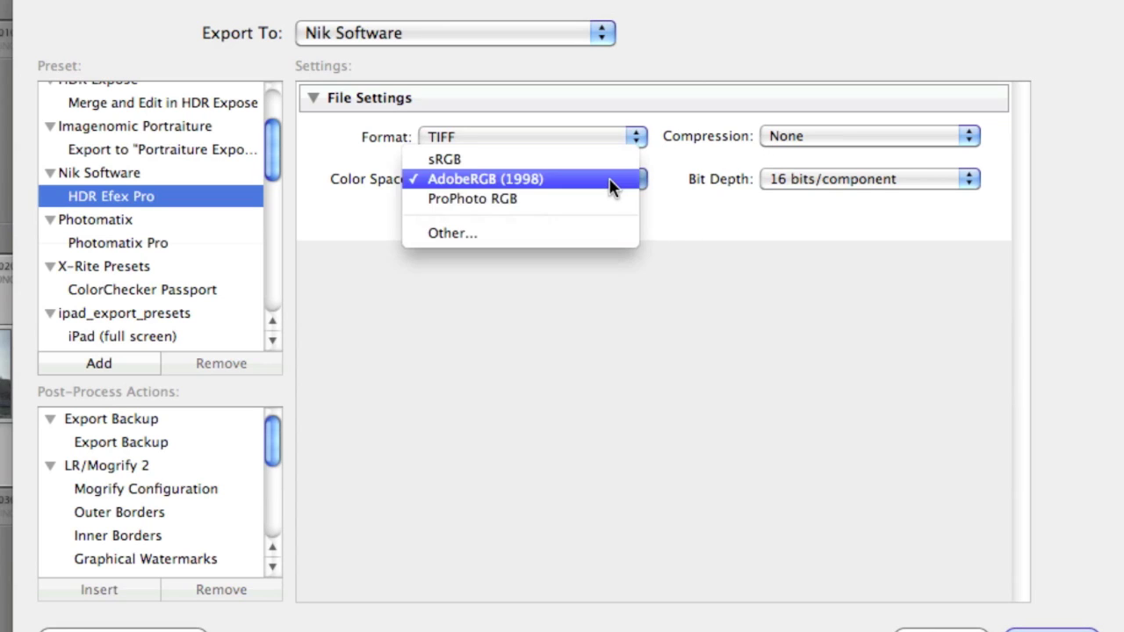
pyautogui.click(573, 204)
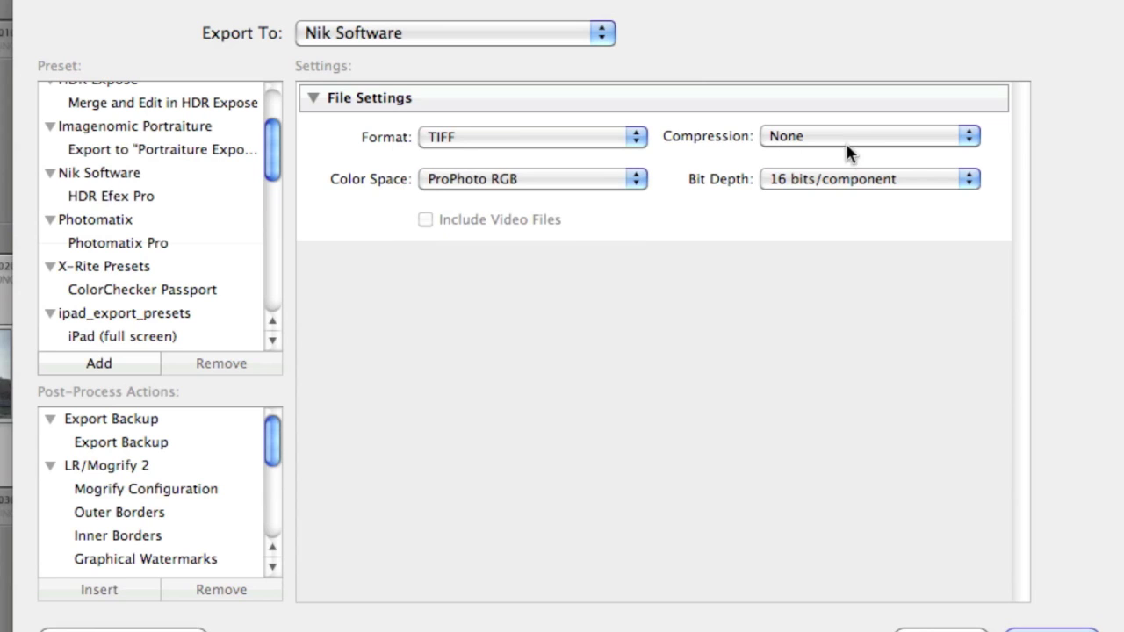
pyautogui.click(785, 138)
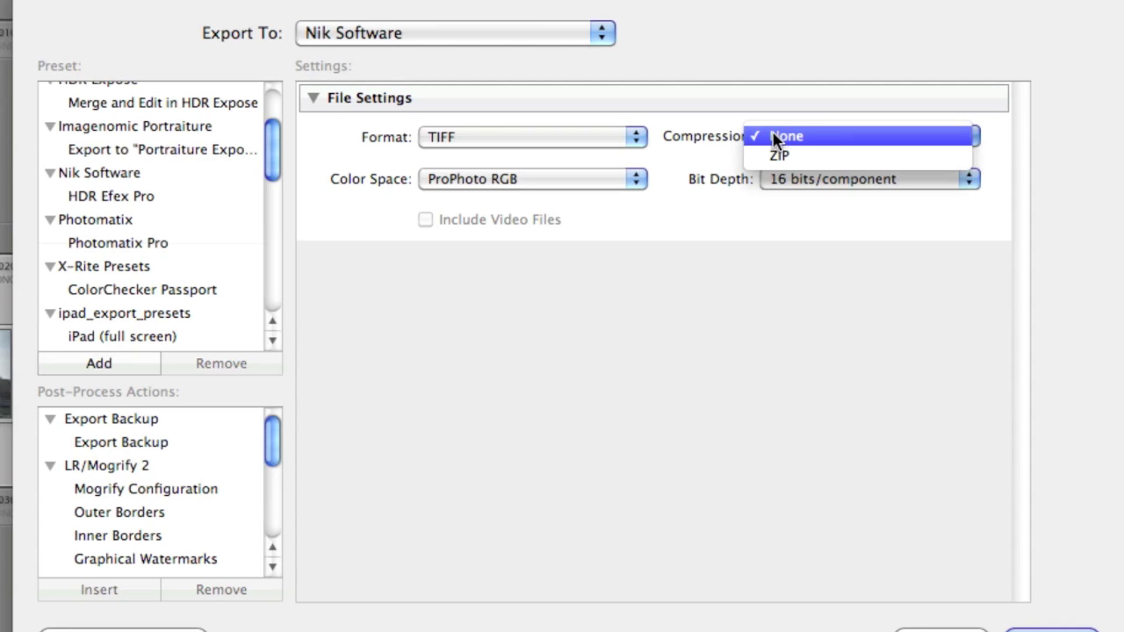
pyautogui.click(775, 139)
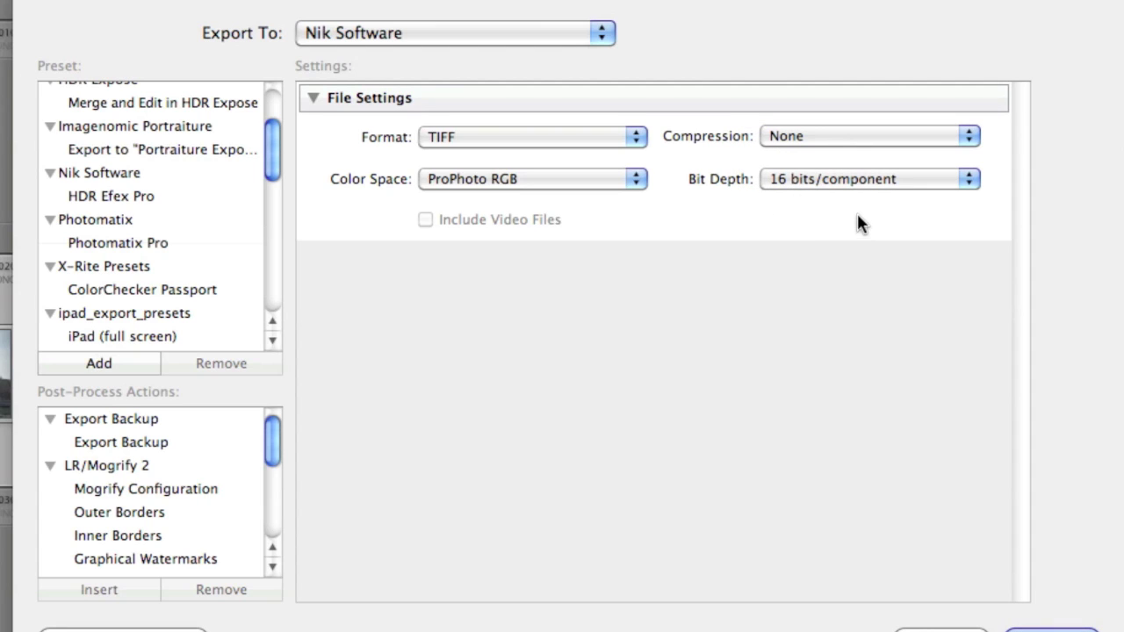
pyautogui.click(783, 182)
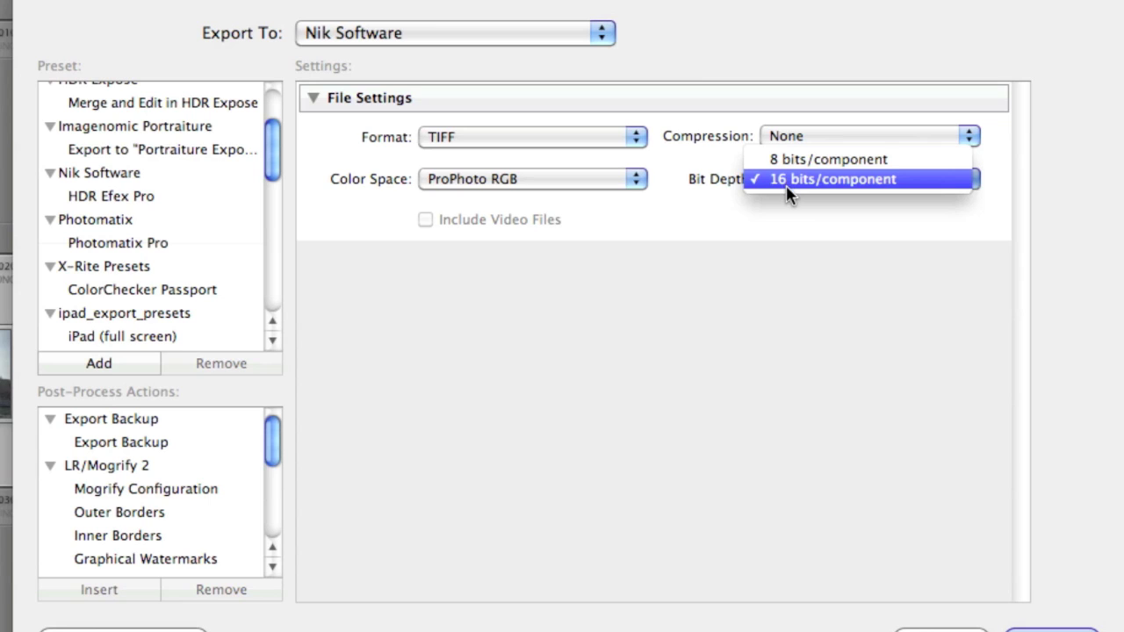
# Switch the export format from TIFF to JPEG, leaving the colour space on sRGB.
pyautogui.click(788, 181)
pyautogui.click(597, 138)
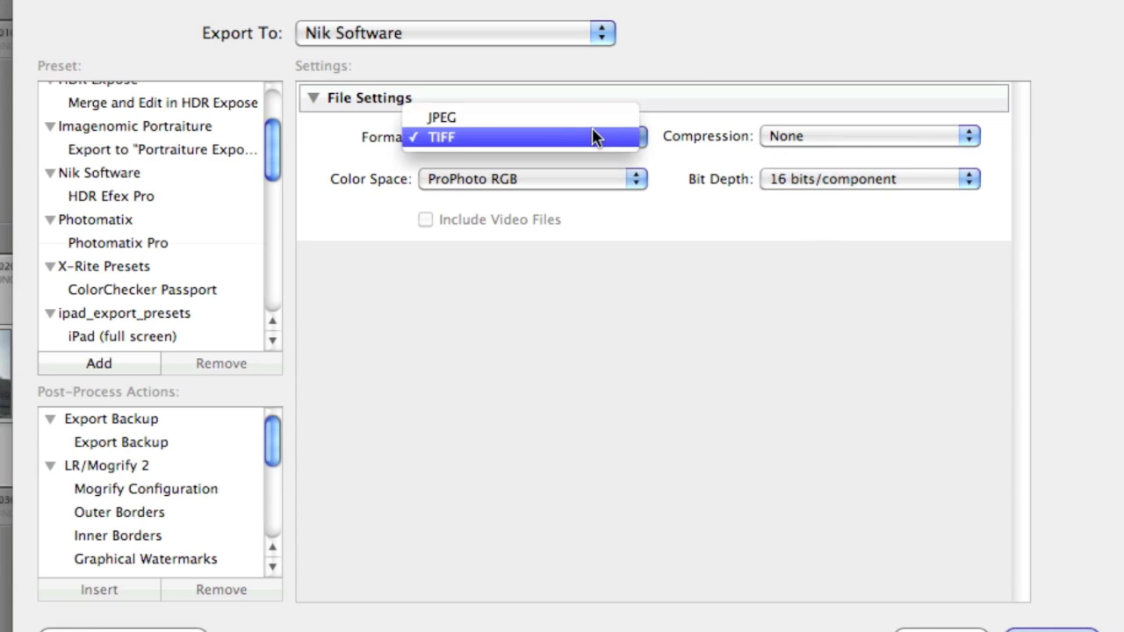
pyautogui.click(588, 117)
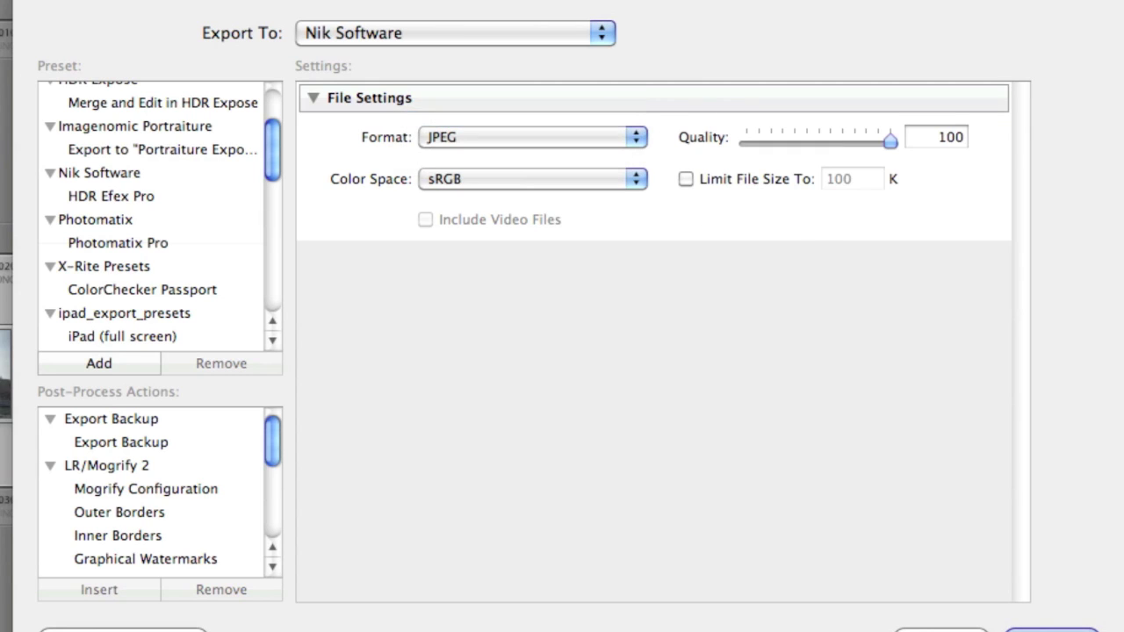
pyautogui.click(529, 180)
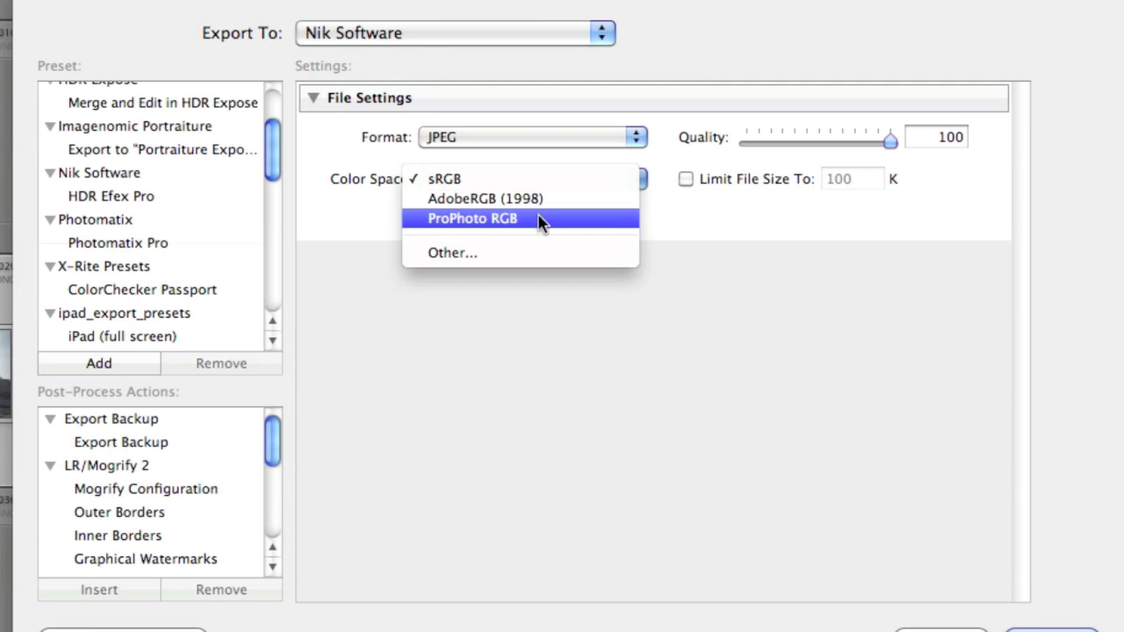
pyautogui.click(756, 251)
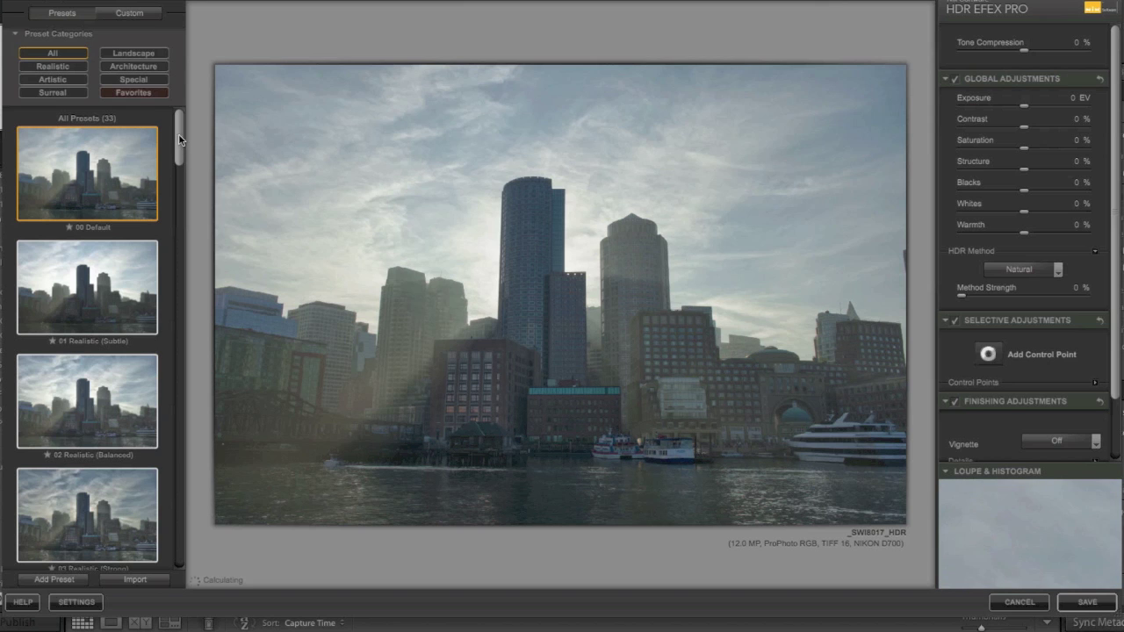
# Scroll down the preset thumbnails and apply 11 Monochrome, Contrast for a black-and-white skyline.
pyautogui.scroll(-1, 181, 126)
pyautogui.moveTo(182, 127); pyautogui.dragTo(167, 202)
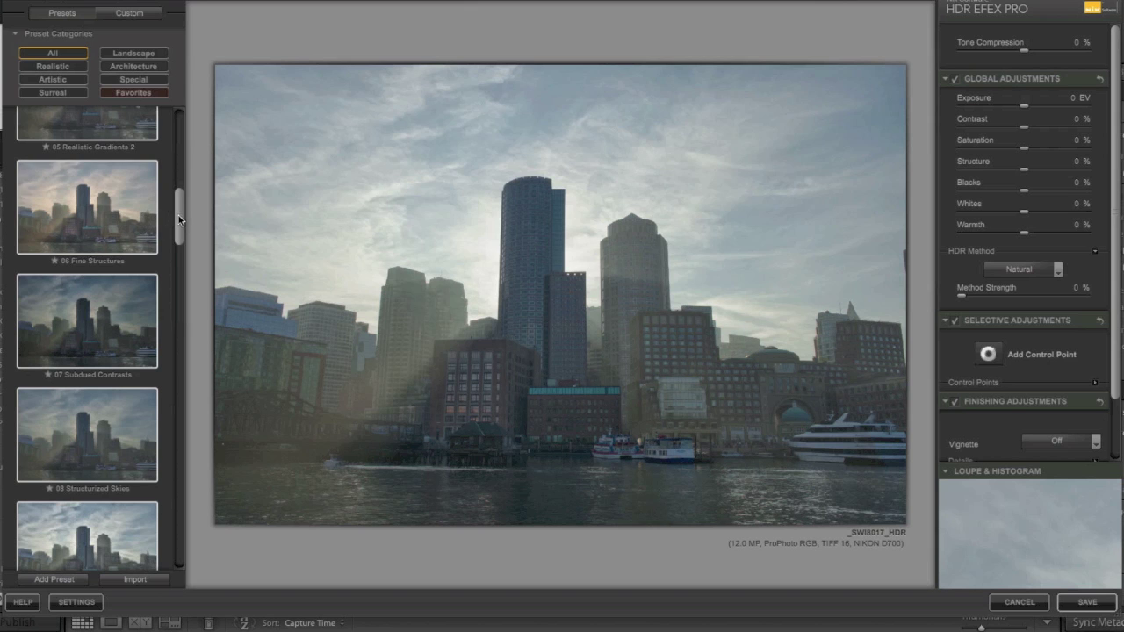
pyautogui.moveTo(178, 215); pyautogui.dragTo(181, 287)
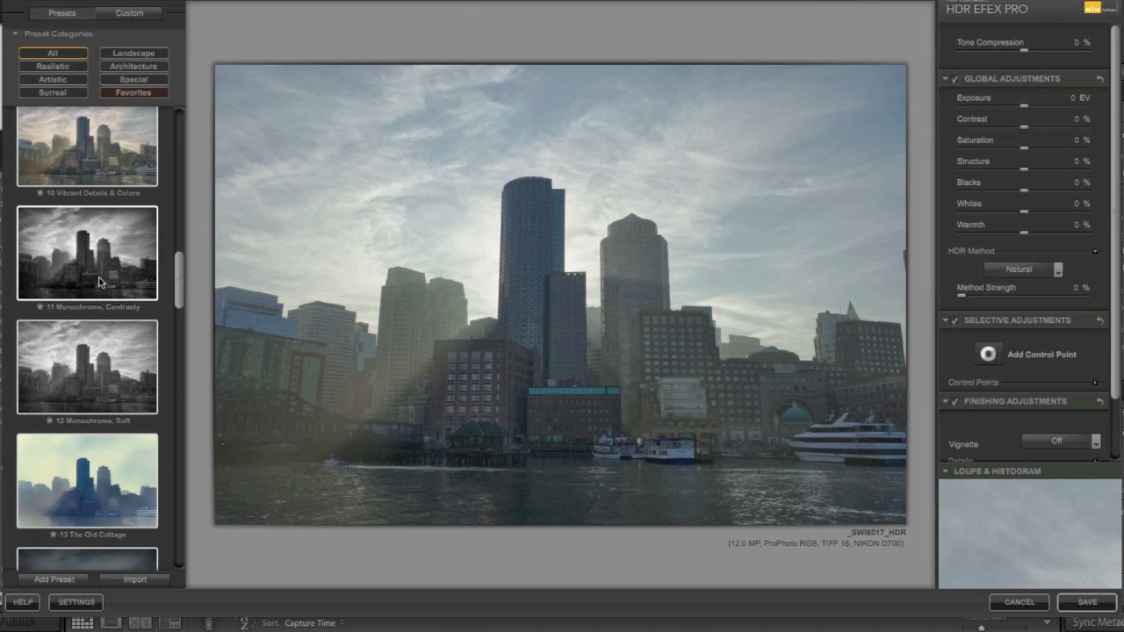
pyautogui.click(147, 230)
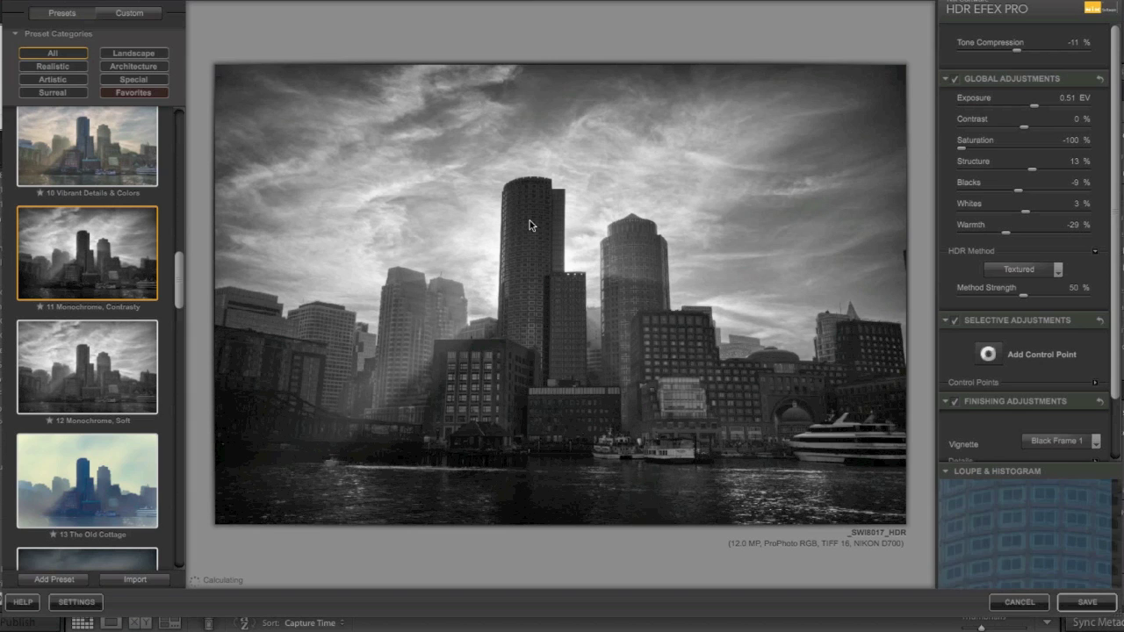
# Place and resize a control point on the central tower, raising its Exposure slider.
pyautogui.click(990, 353)
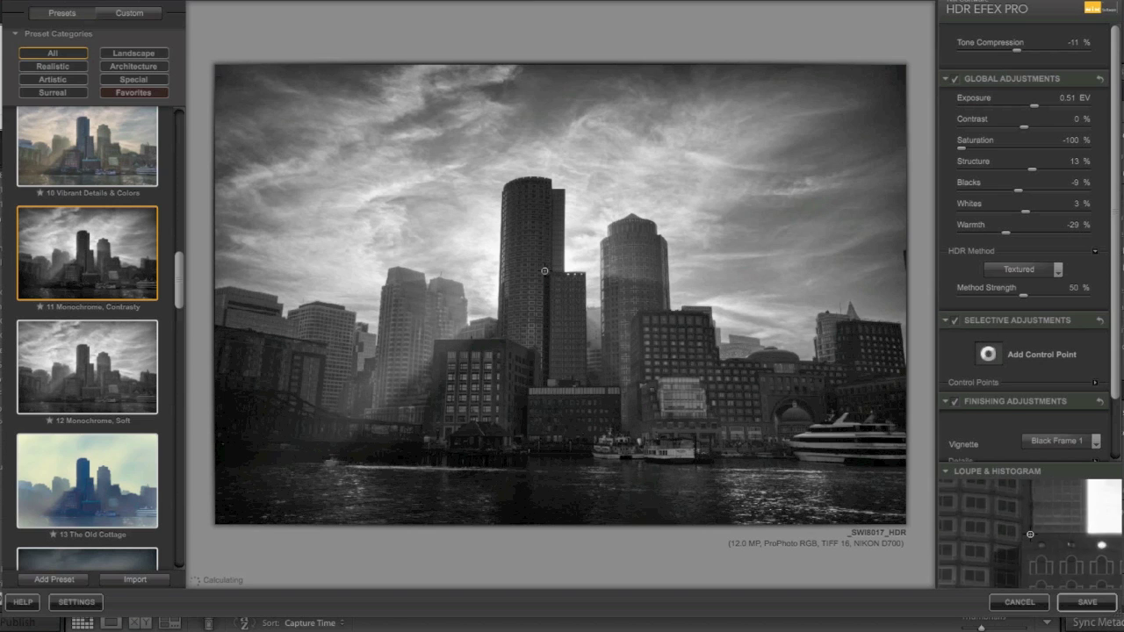
pyautogui.click(530, 251)
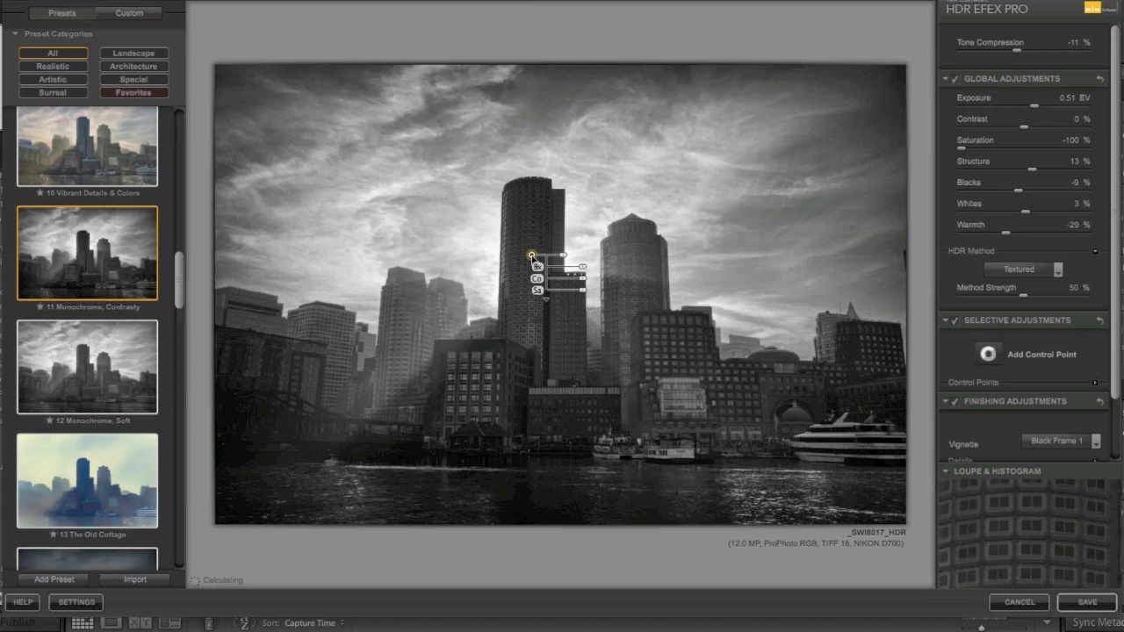
pyautogui.moveTo(552, 253); pyautogui.dragTo(552, 253)
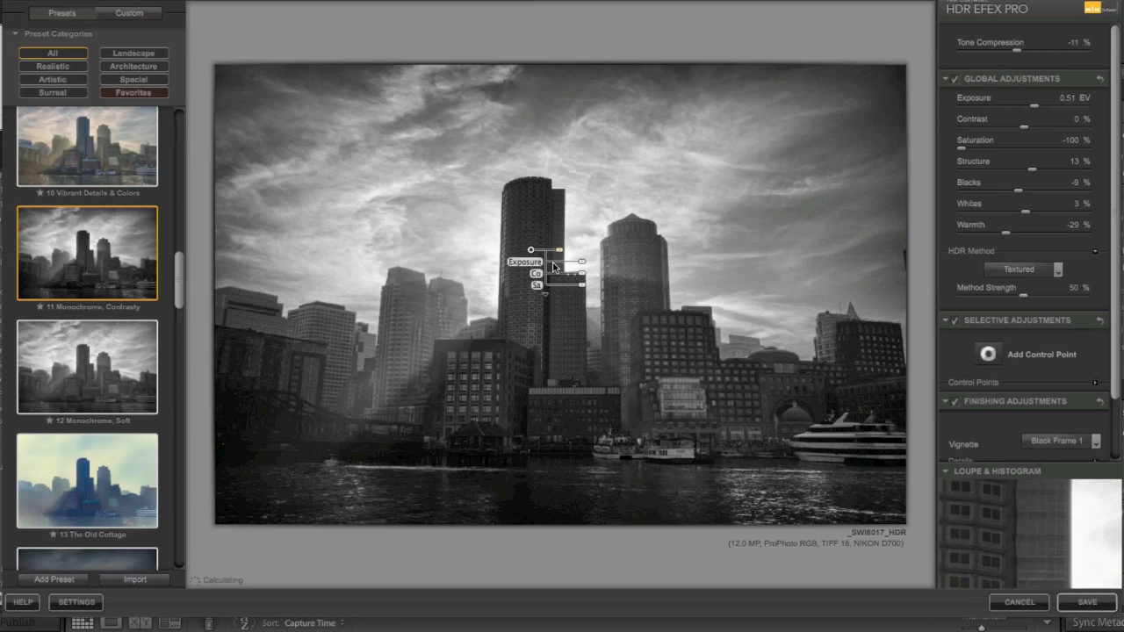
pyautogui.moveTo(580, 263); pyautogui.dragTo(593, 266)
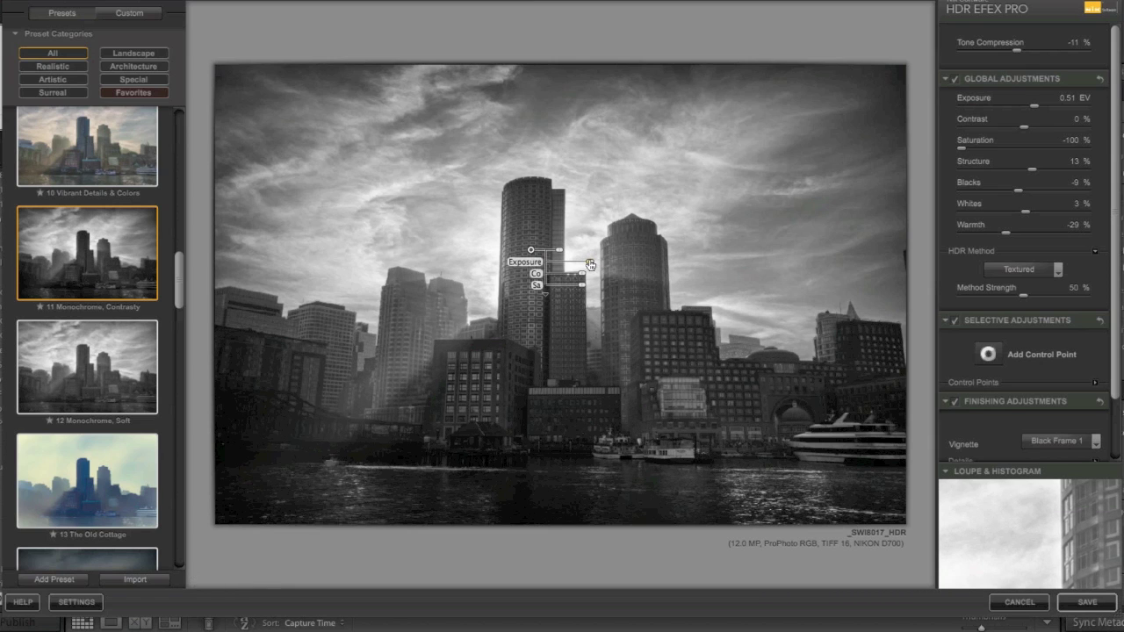
pyautogui.moveTo(591, 264); pyautogui.dragTo(593, 266)
pyautogui.moveTo(530, 250); pyautogui.dragTo(533, 238)
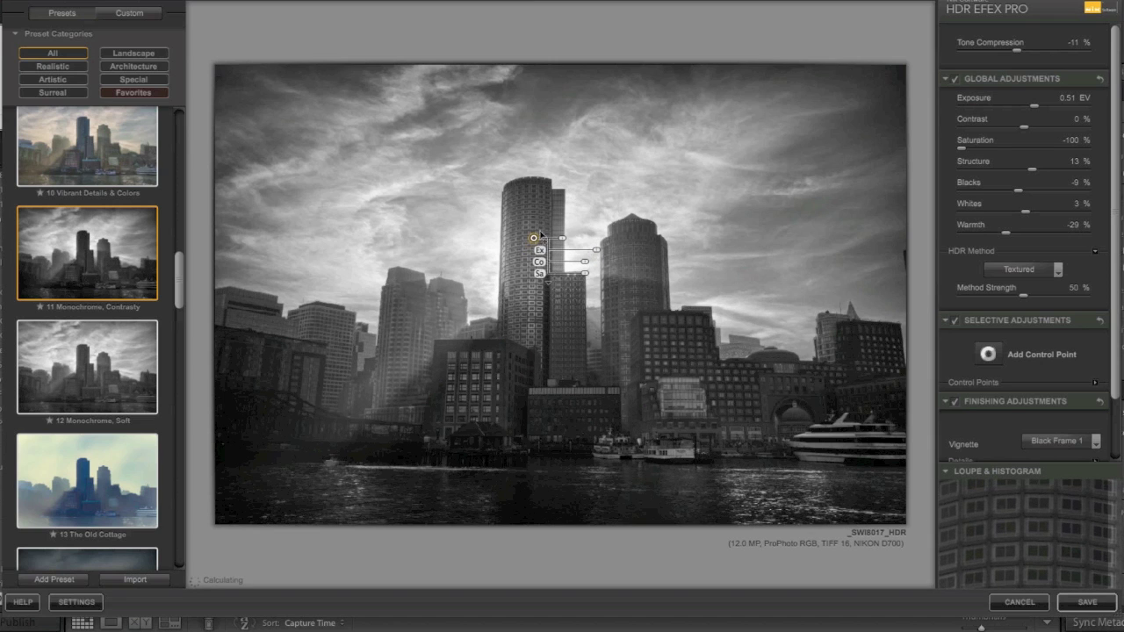
pyautogui.click(548, 284)
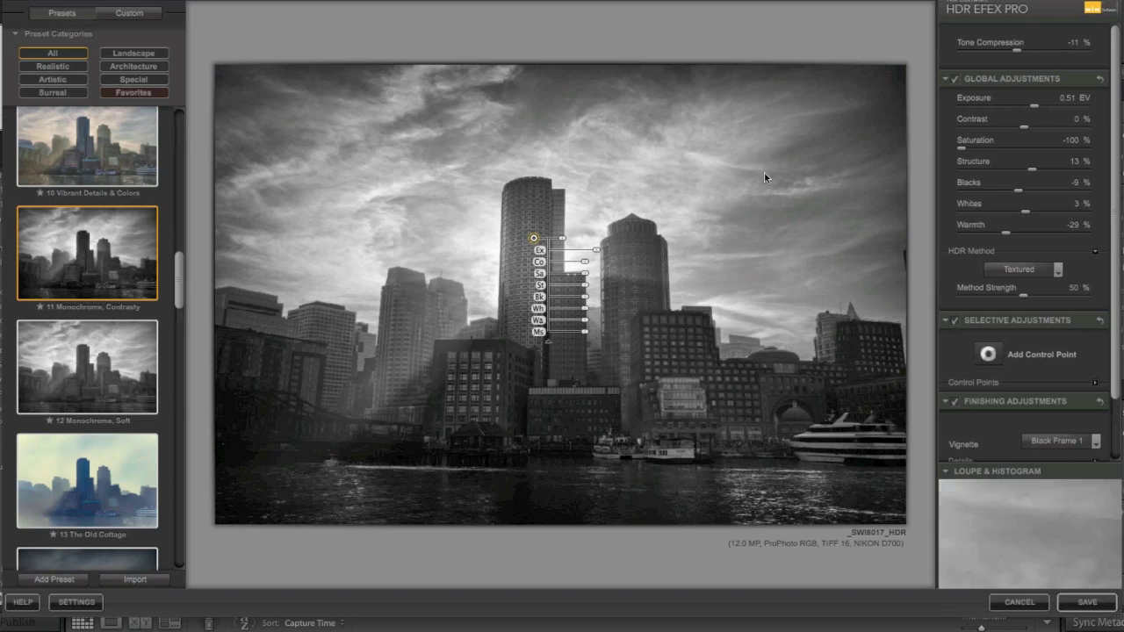
# Add a second control point at the lower left of the skyline, then scroll the preset list.
pyautogui.click(987, 354)
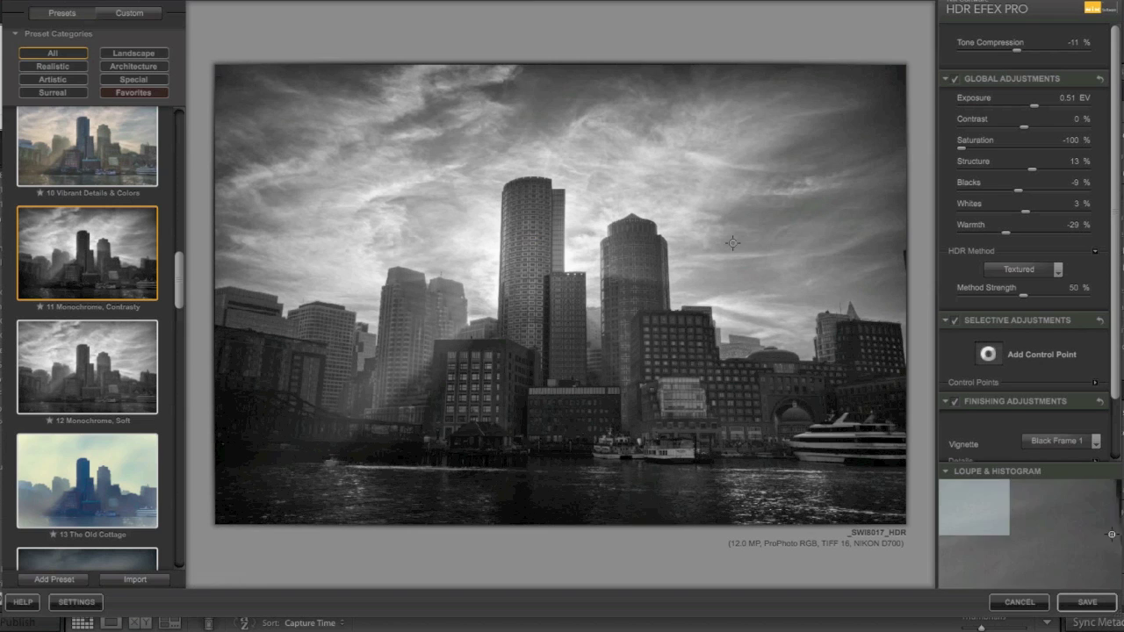
pyautogui.click(273, 414)
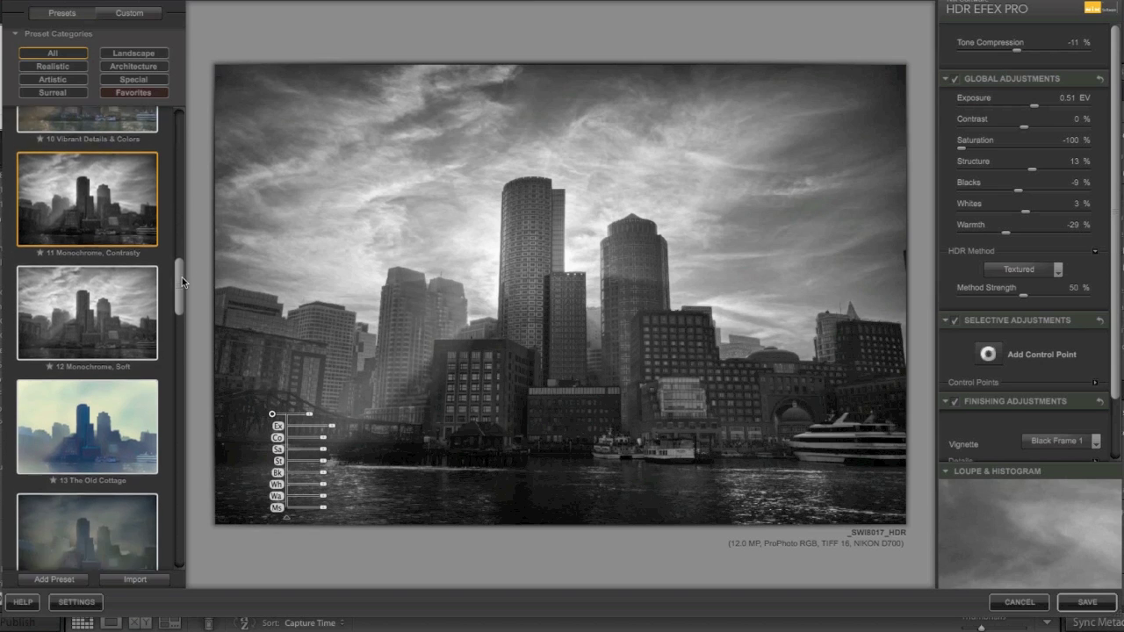
pyautogui.moveTo(181, 277); pyautogui.dragTo(176, 353)
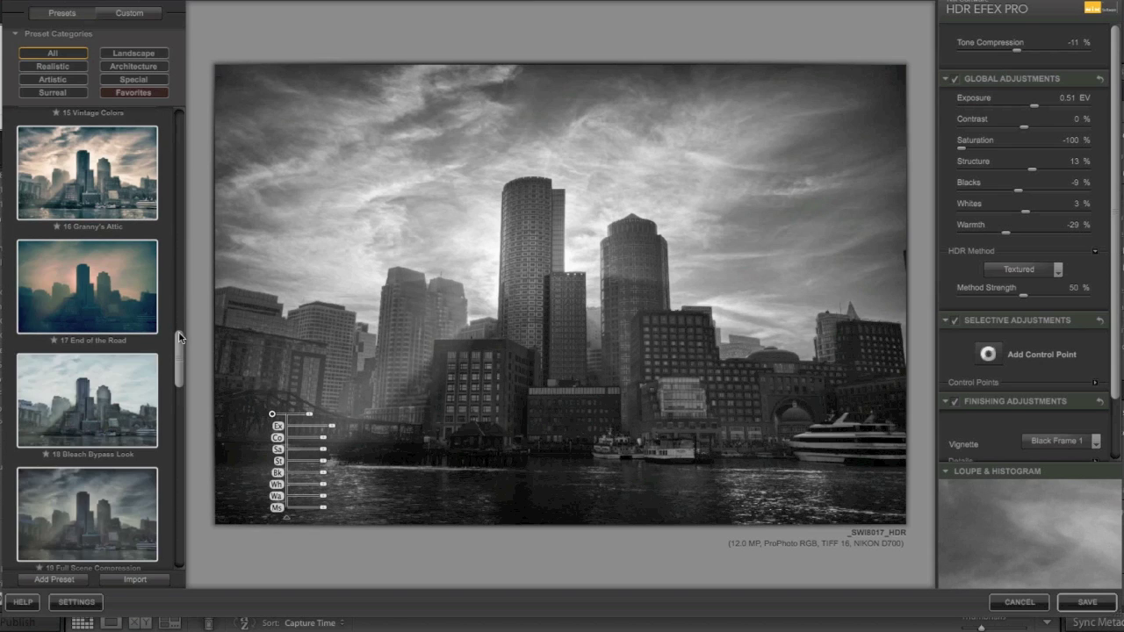
pyautogui.moveTo(178, 346); pyautogui.dragTo(180, 441)
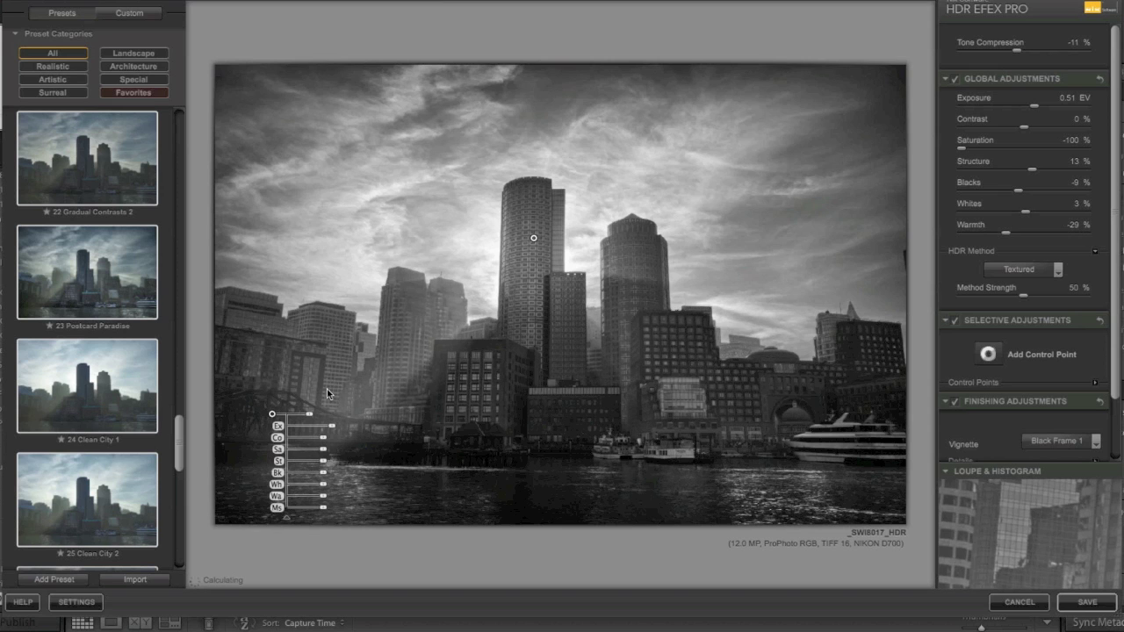
# Apply 23 Postcard Paradise and drag global Exposure up to 0.68 EV.
pyautogui.click(77, 266)
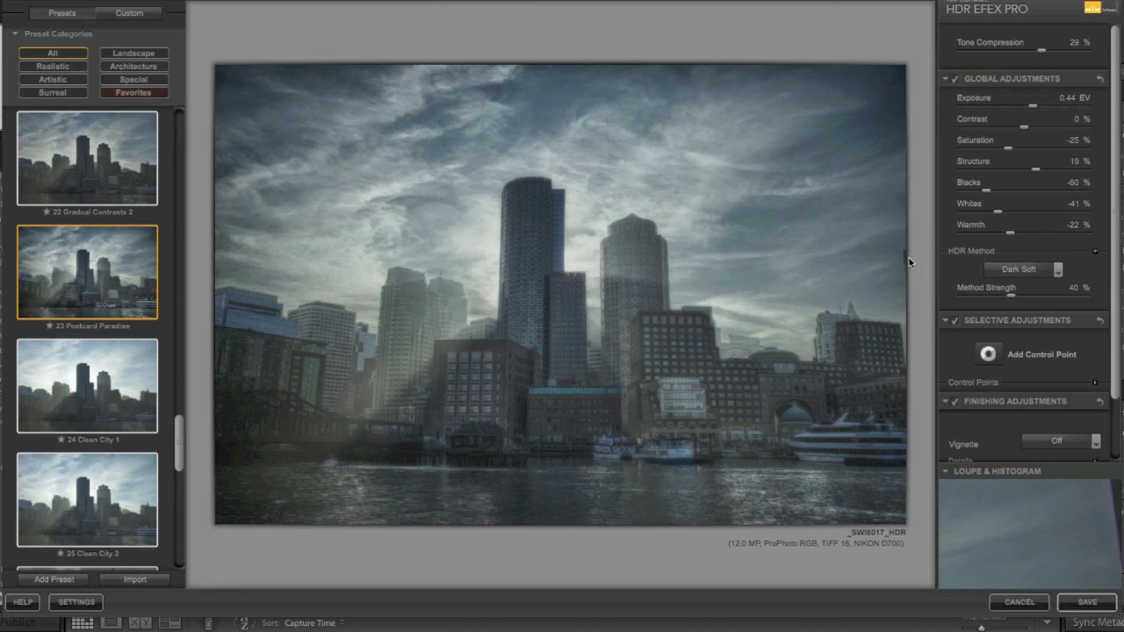
pyautogui.click(1040, 107)
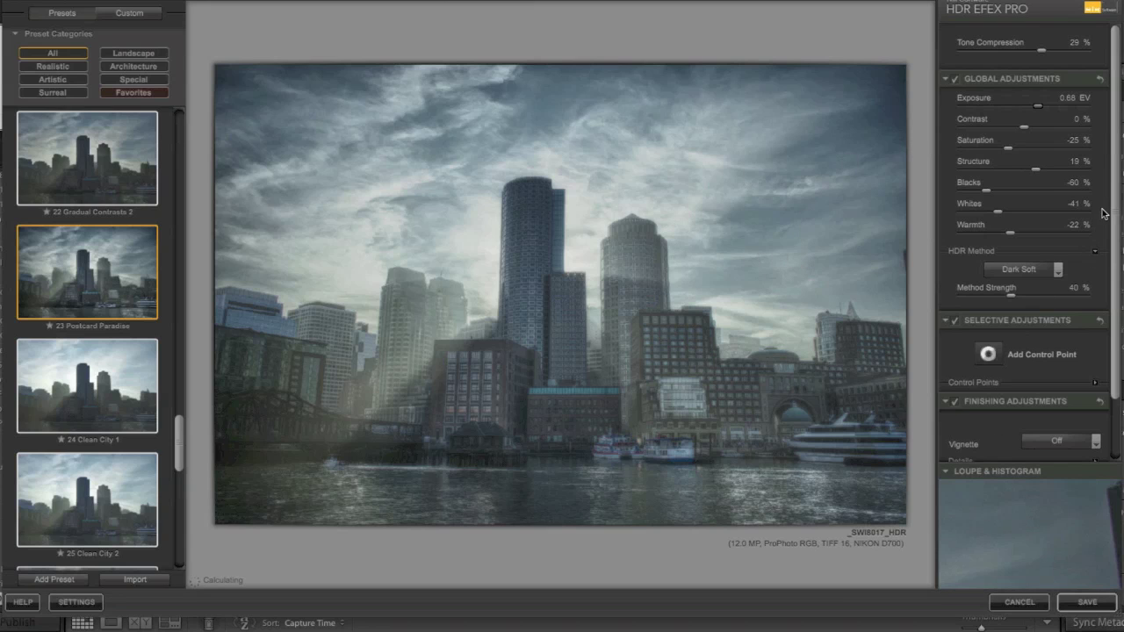
pyautogui.moveTo(1113, 208); pyautogui.dragTo(1113, 300)
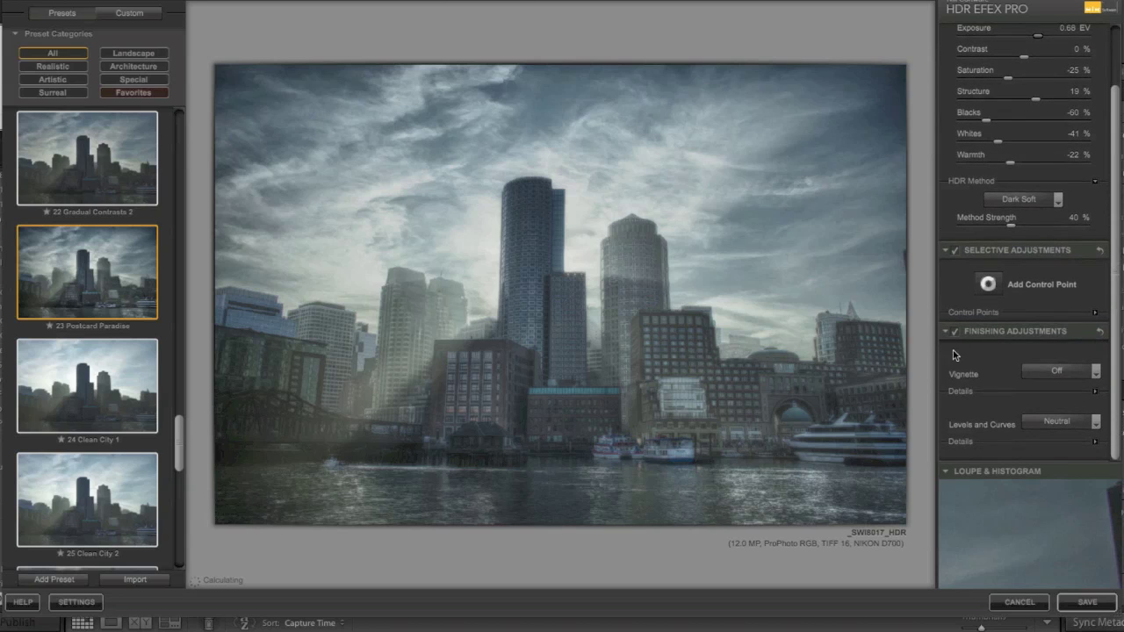
# Keep Dark Soft, raise Tone Compression to 43%, and compare before/after with the split preview.
pyautogui.click(1057, 200)
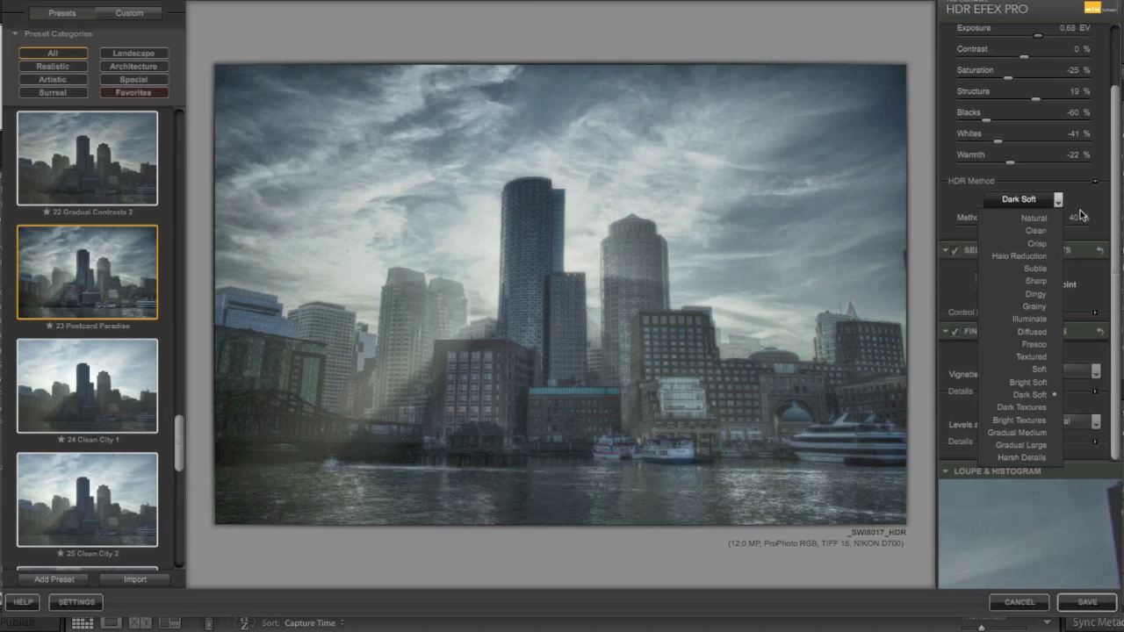
pyautogui.click(1113, 230)
pyautogui.scroll(3, 1071, 58)
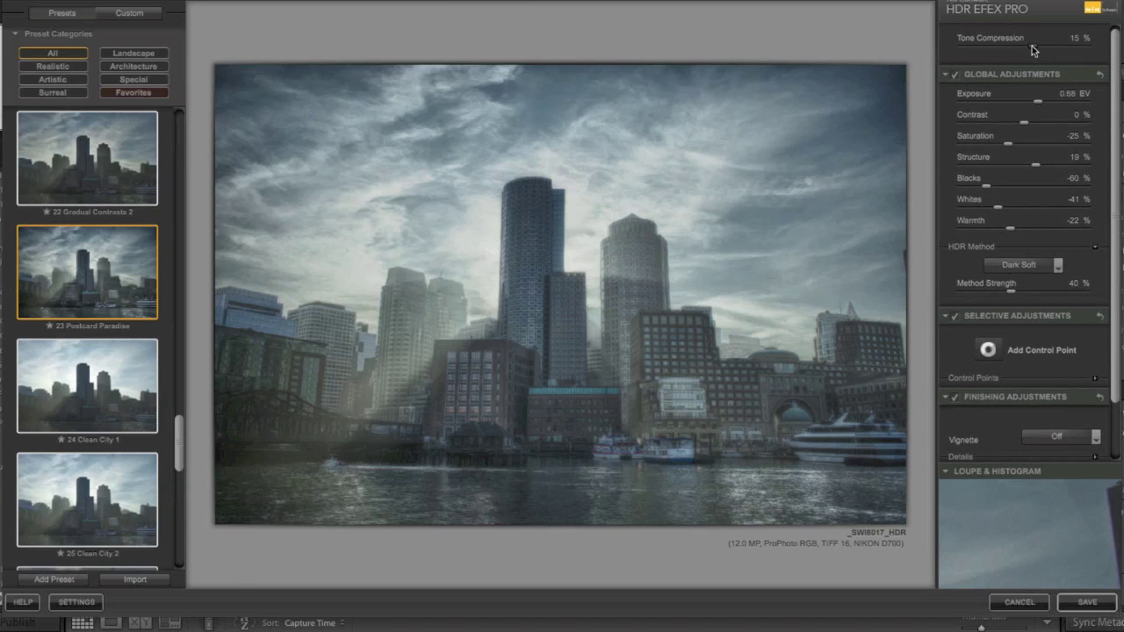
pyautogui.moveTo(1036, 49); pyautogui.dragTo(1056, 45)
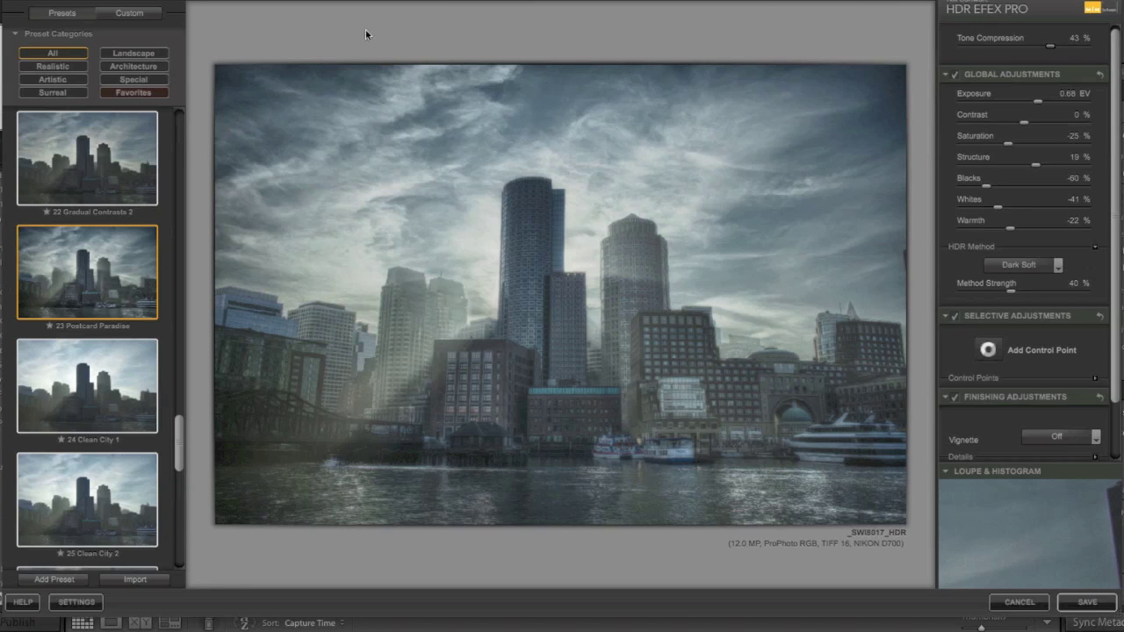
pyautogui.click(129, 5)
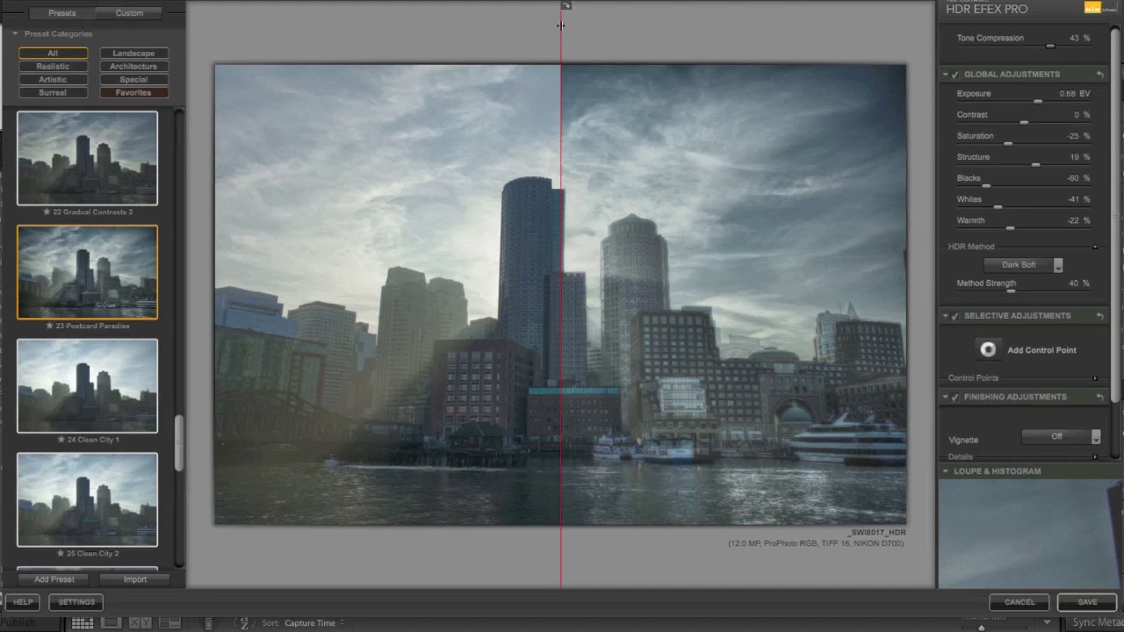
pyautogui.moveTo(560, 25); pyautogui.dragTo(208, 121)
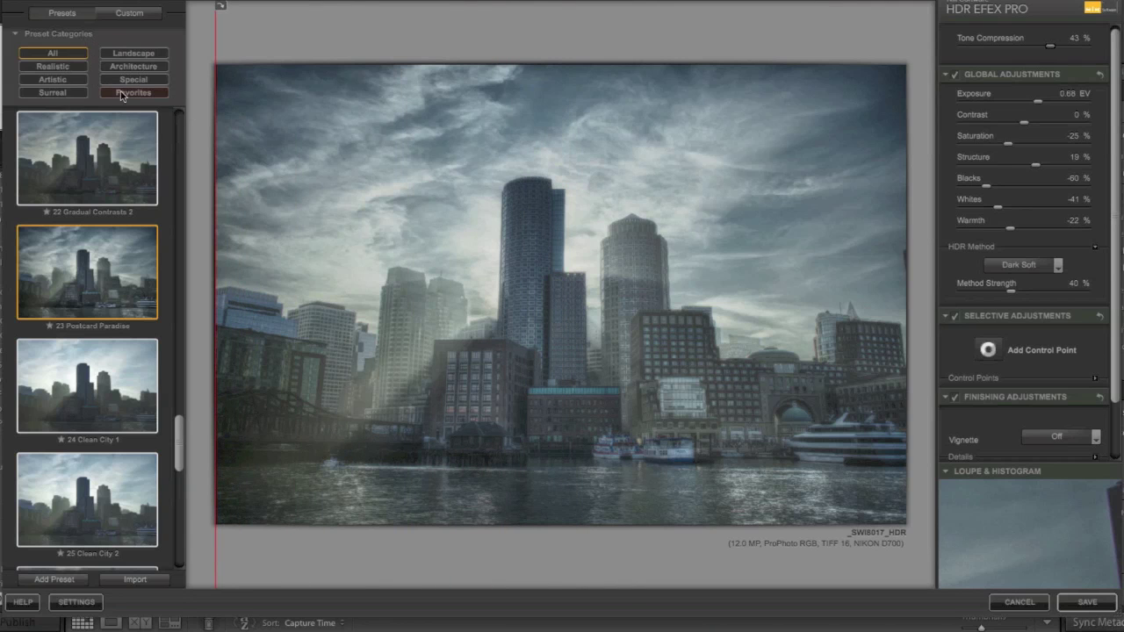
# Scroll the preset list and apply 15 Vintage Colors.
pyautogui.moveTo(180, 436); pyautogui.dragTo(175, 494)
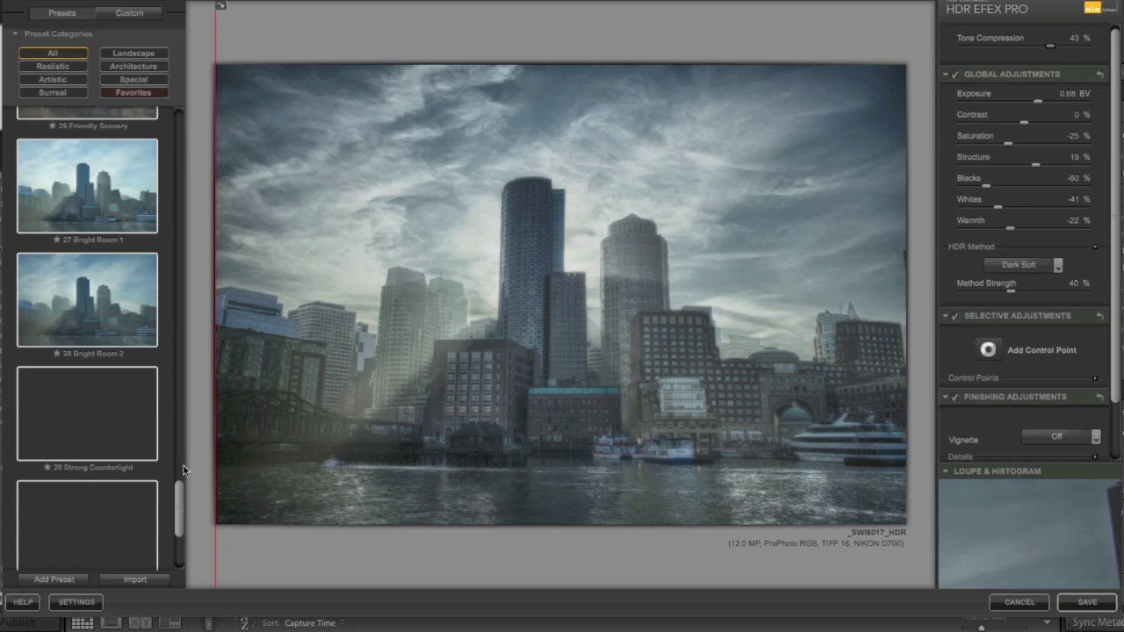
pyautogui.moveTo(179, 498); pyautogui.dragTo(185, 323)
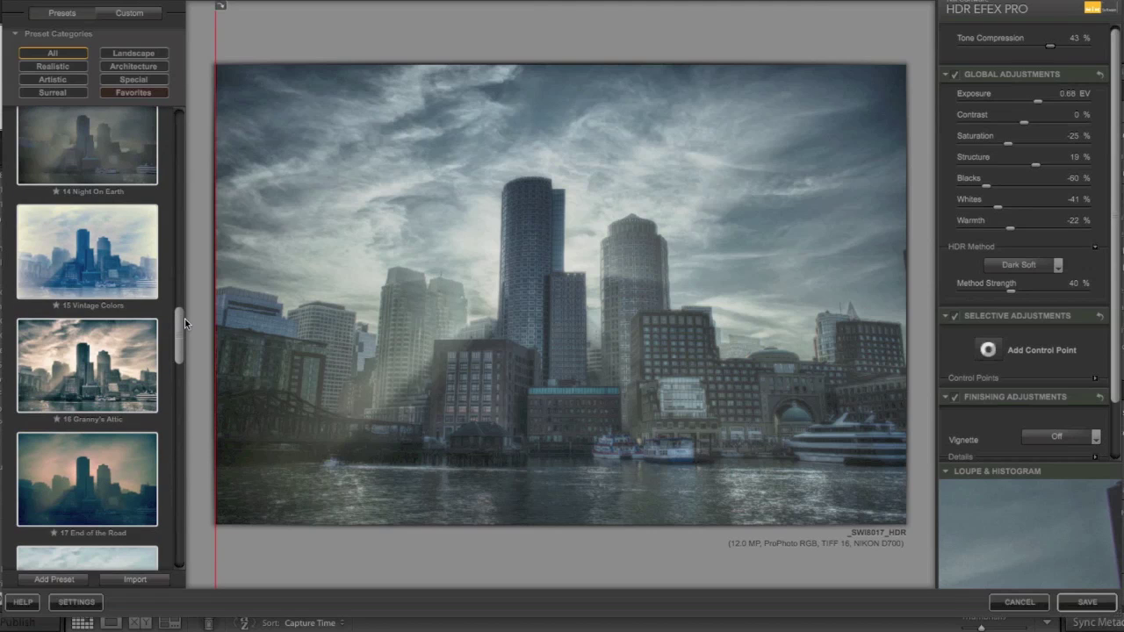
pyautogui.click(92, 270)
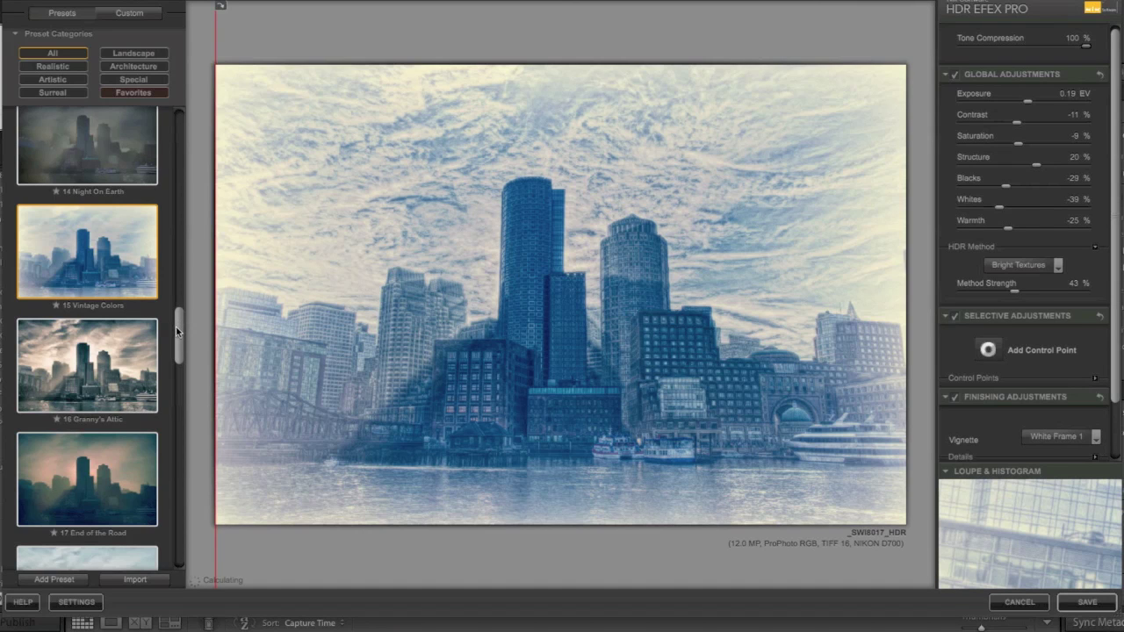
# Scroll back up and apply 06 Fine Structures instead.
pyautogui.moveTo(177, 325); pyautogui.dragTo(177, 261)
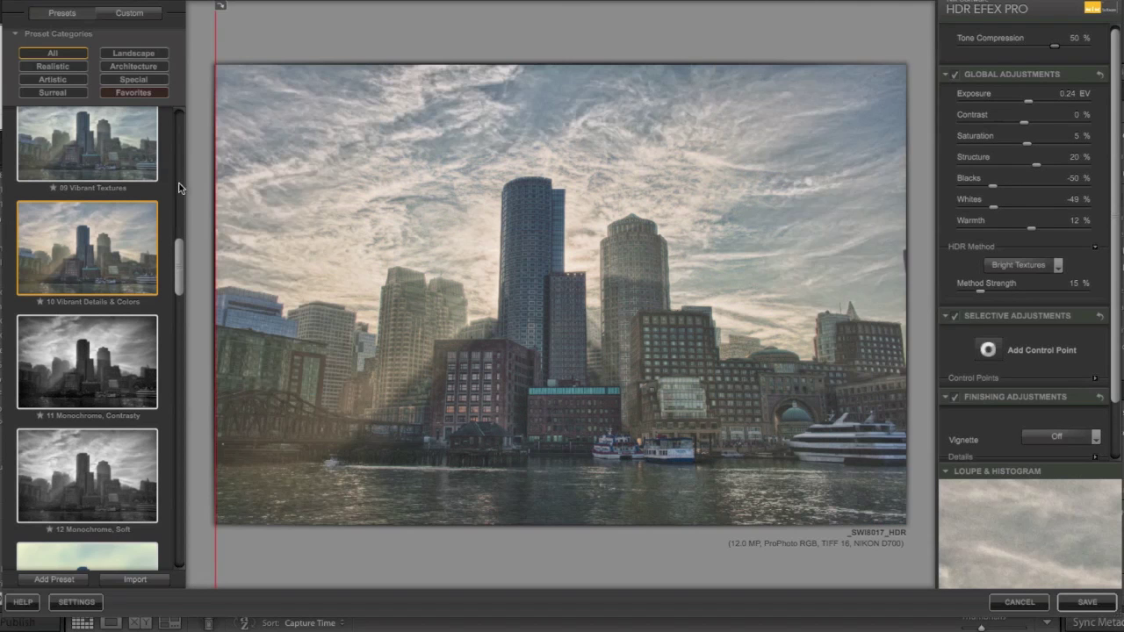
pyautogui.scroll(10, 180, 269)
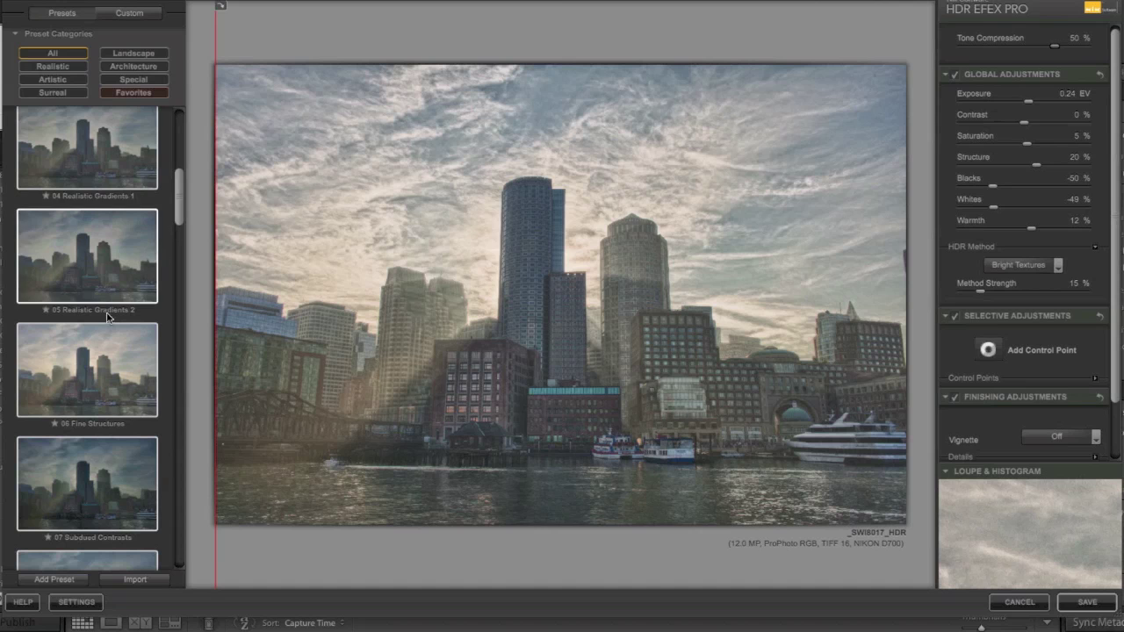
pyautogui.click(100, 338)
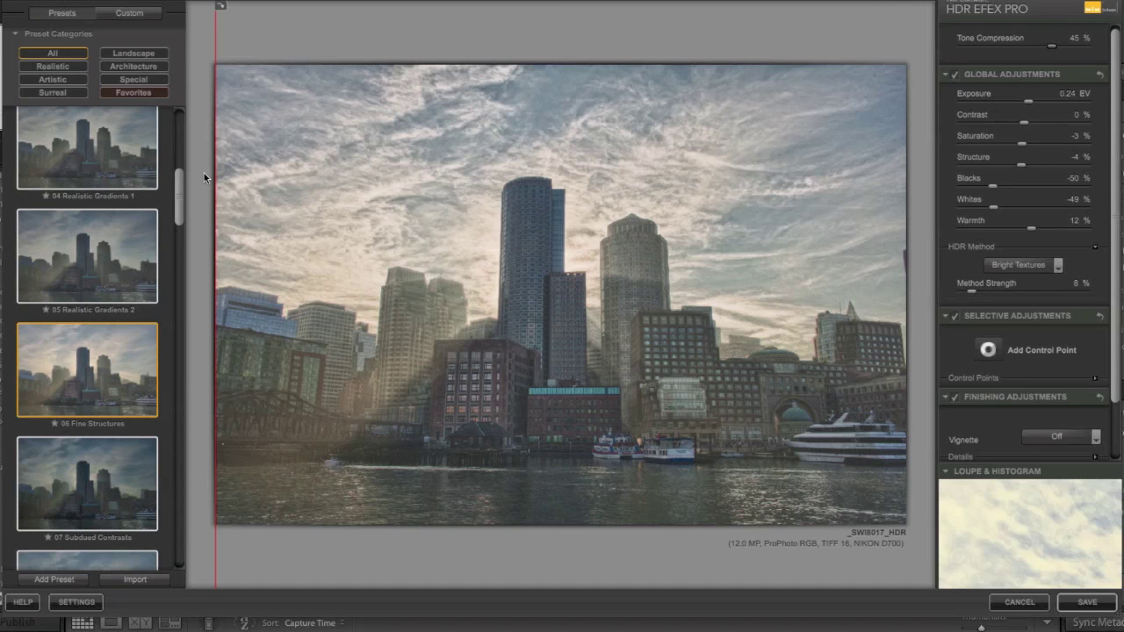
# Apply 04 Realistic Gradients 1, set Exposure to 0.75 EV and switch HDR Method to Subtle.
pyautogui.click(154, 176)
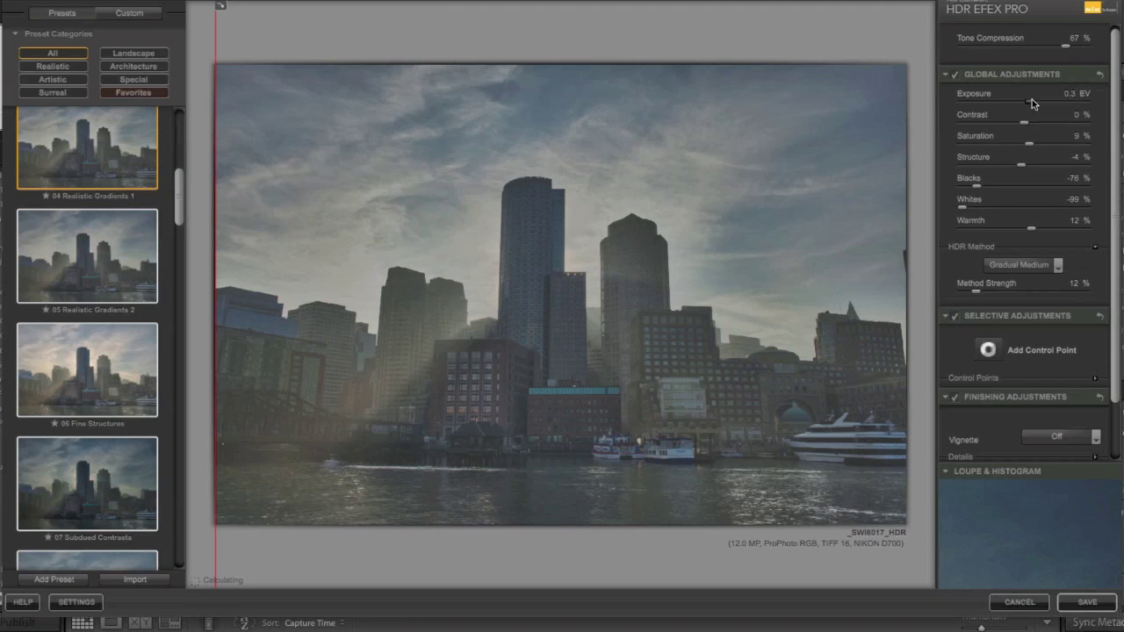
pyautogui.moveTo(1039, 103); pyautogui.dragTo(1040, 100)
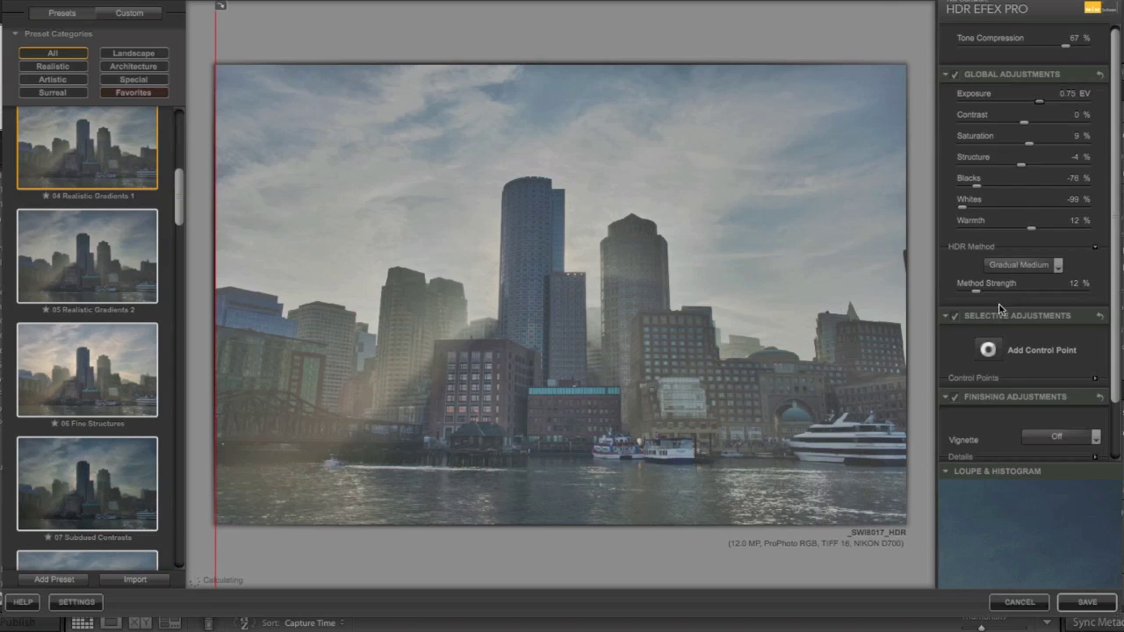
pyautogui.click(1057, 264)
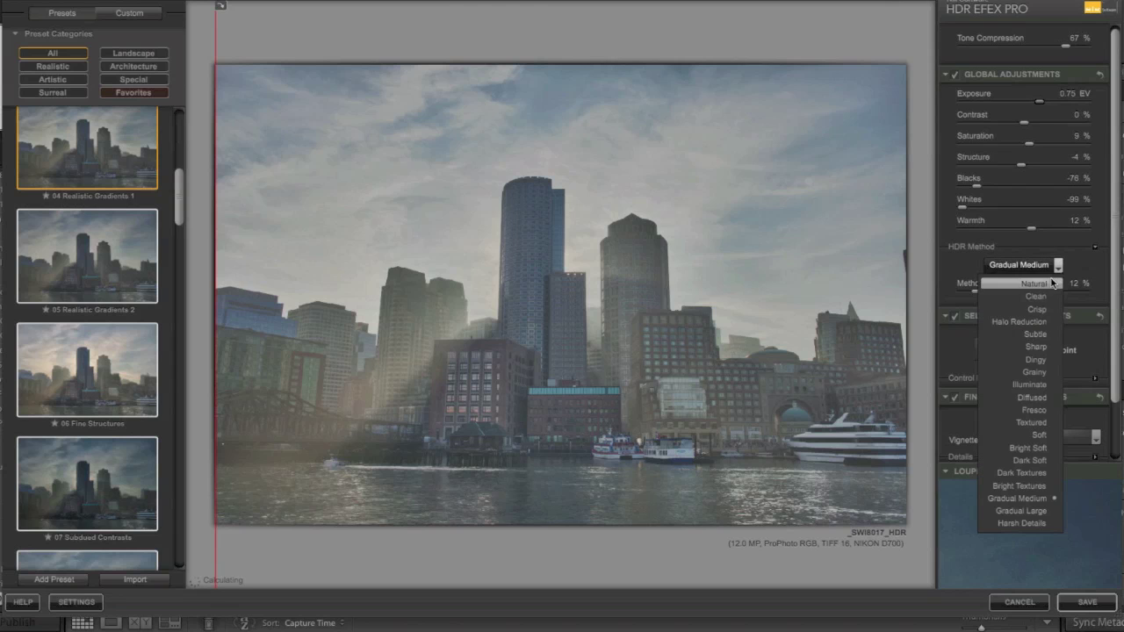
pyautogui.click(1042, 334)
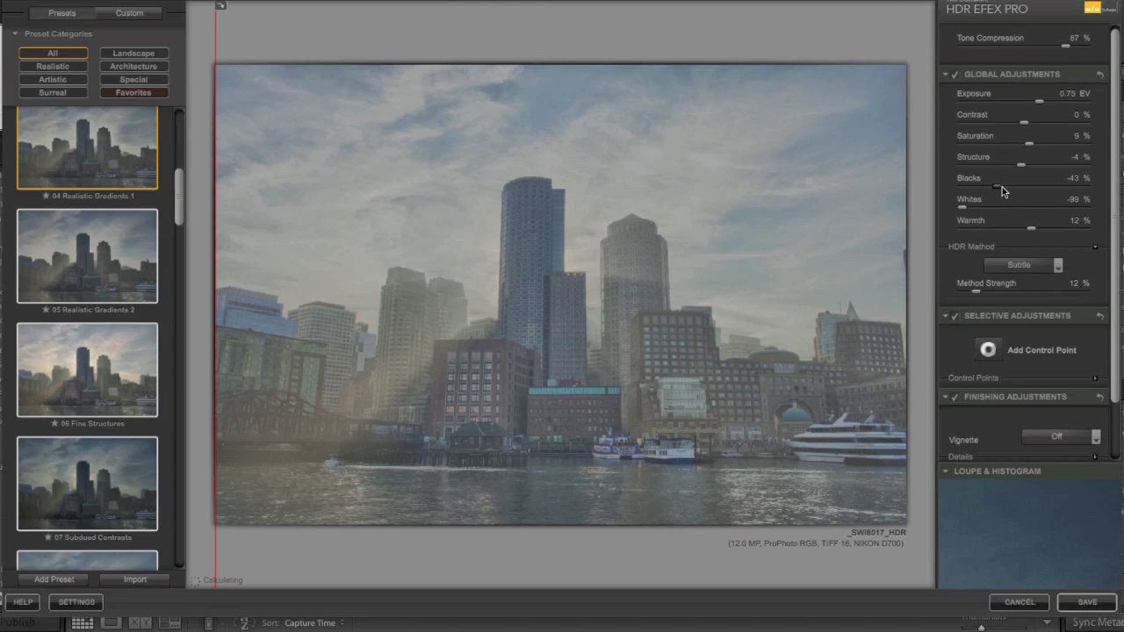
# Set Blacks to -42%, Tone Compression to 49% and nudge Contrast to -2%.
pyautogui.moveTo(1001, 187); pyautogui.dragTo(1005, 188)
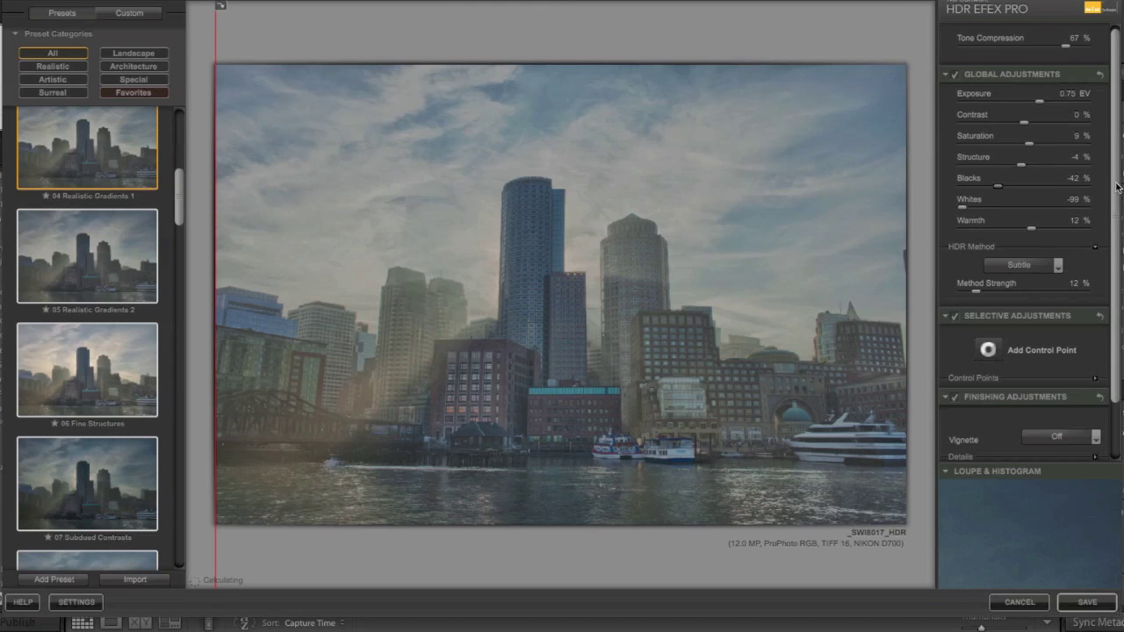
pyautogui.scroll(1, 1118, 187)
pyautogui.moveTo(1065, 51); pyautogui.dragTo(1053, 53)
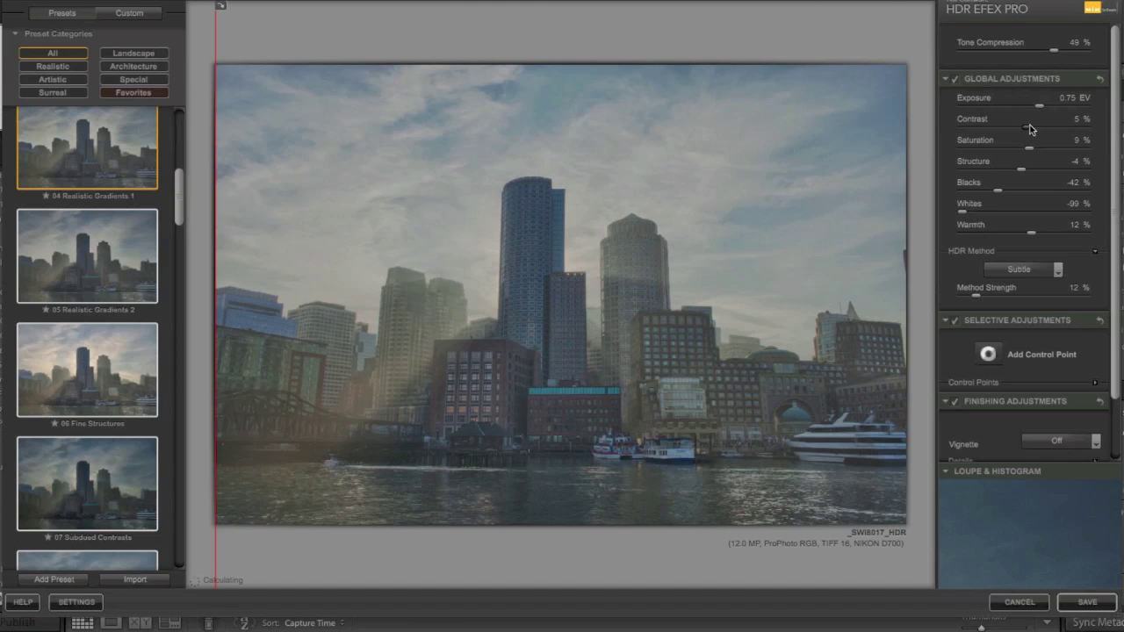
pyautogui.moveTo(1043, 130); pyautogui.dragTo(1028, 132)
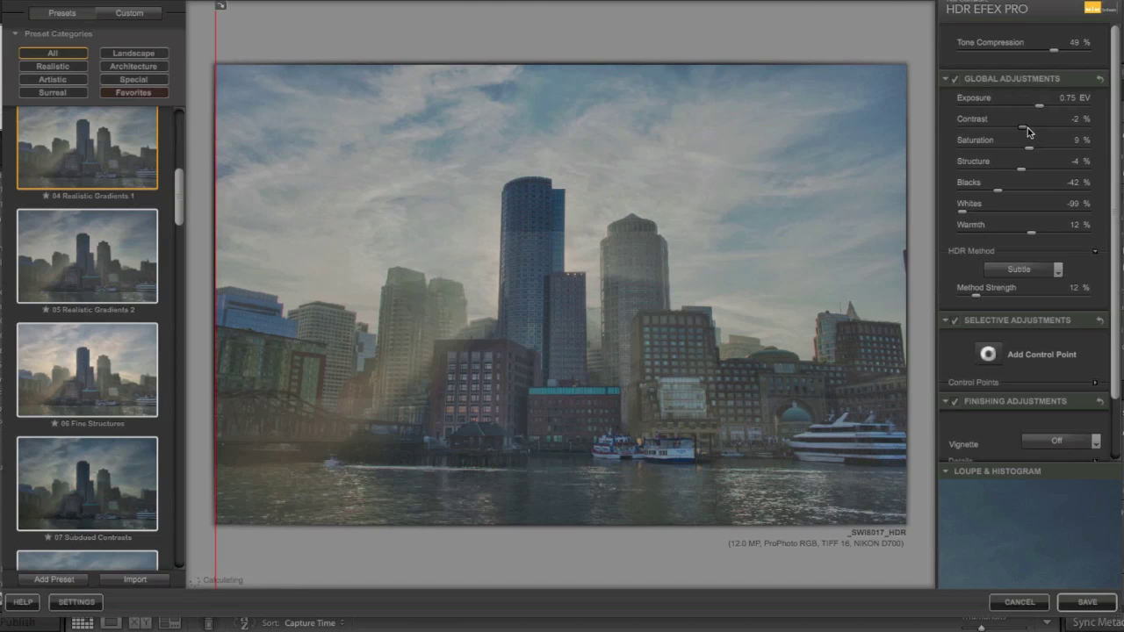
pyautogui.scroll(-3, 1113, 132)
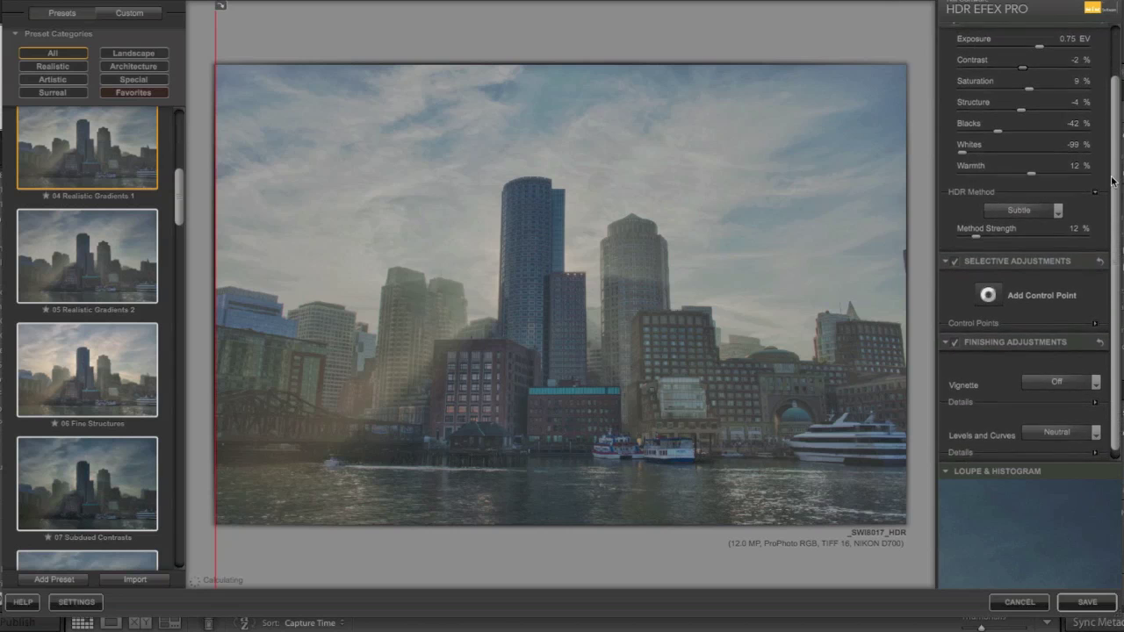
pyautogui.scroll(3, 1113, 132)
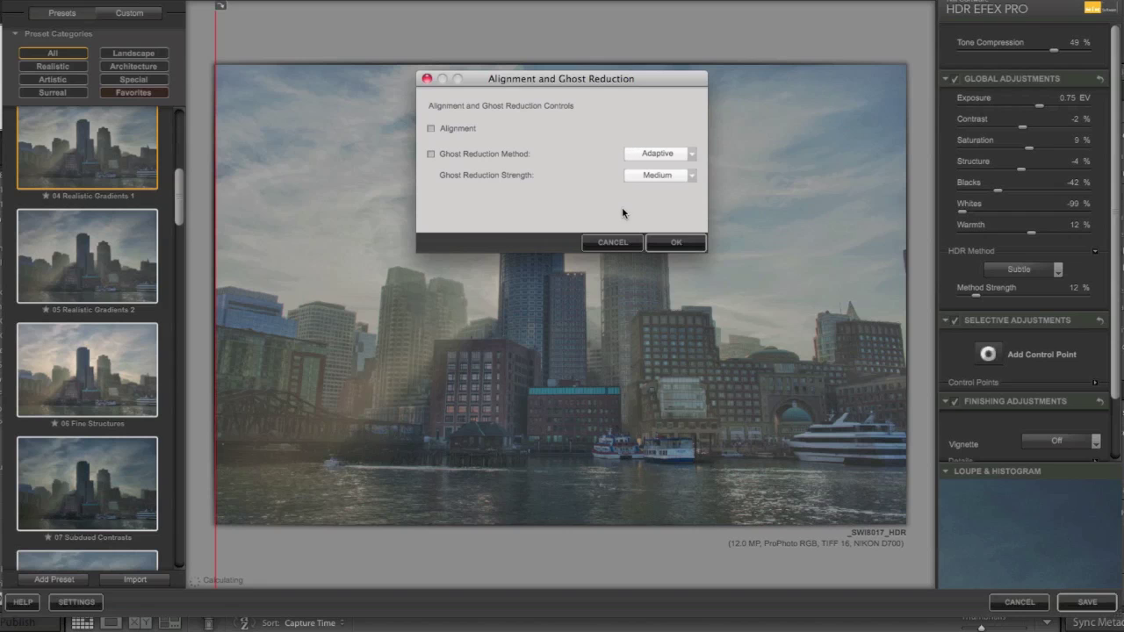
pyautogui.click(612, 243)
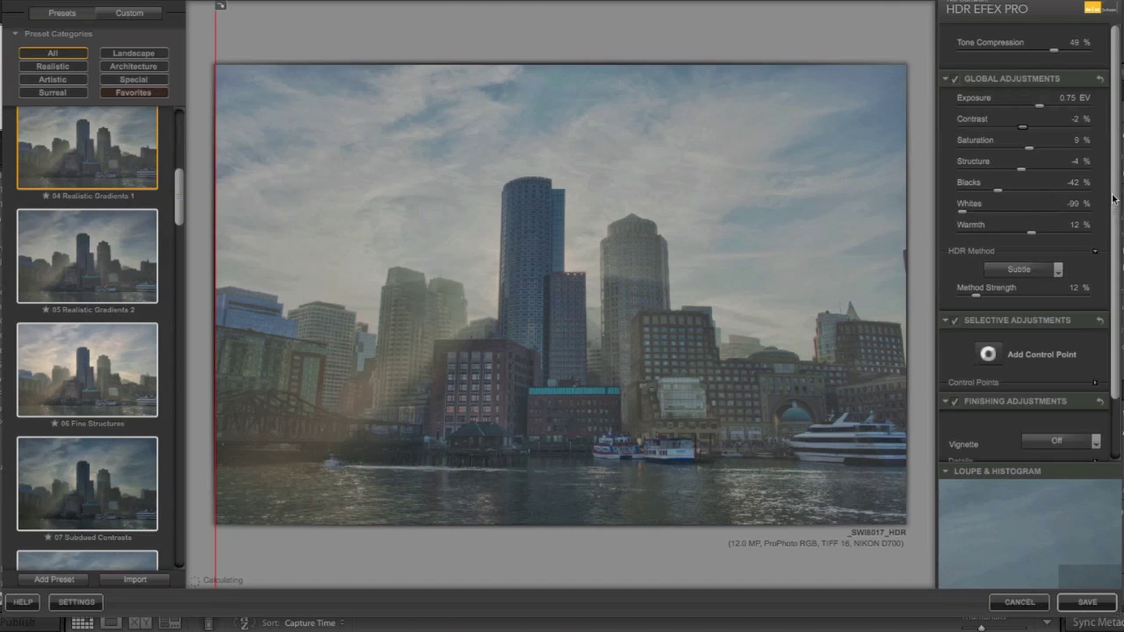
pyautogui.scroll(-3, 1117, 290)
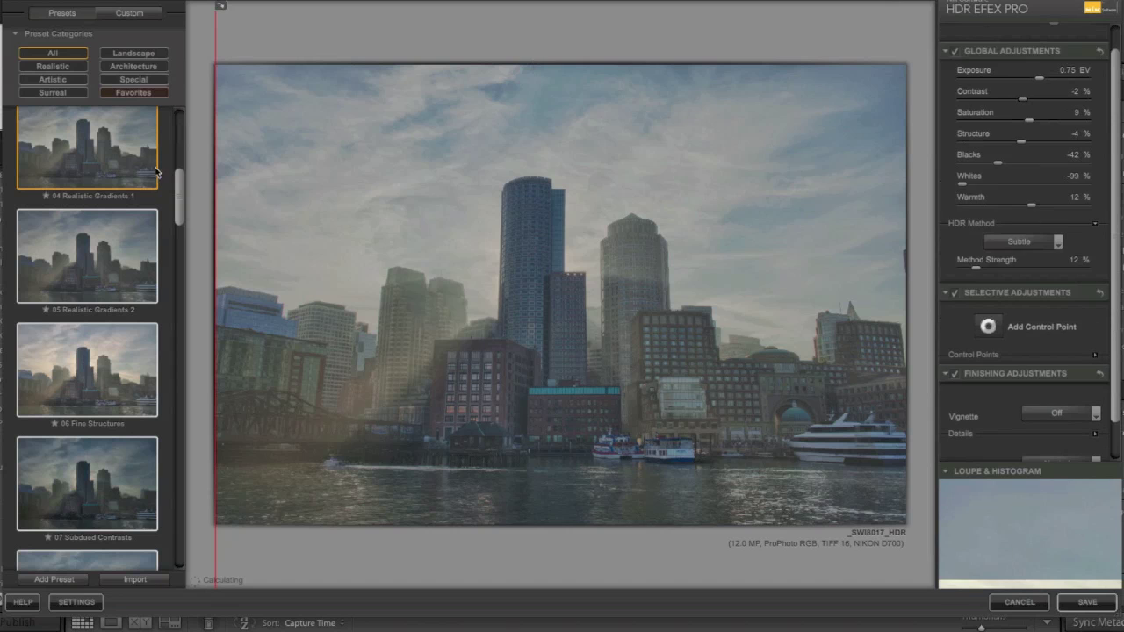
# Compare 02 Realistic (Balanced), settle on 03 Realistic (Strong), and add a control point on the central tower.
pyautogui.moveTo(177, 187); pyautogui.dragTo(177, 167)
pyautogui.scroll(1, 142, 195)
pyautogui.click(143, 195)
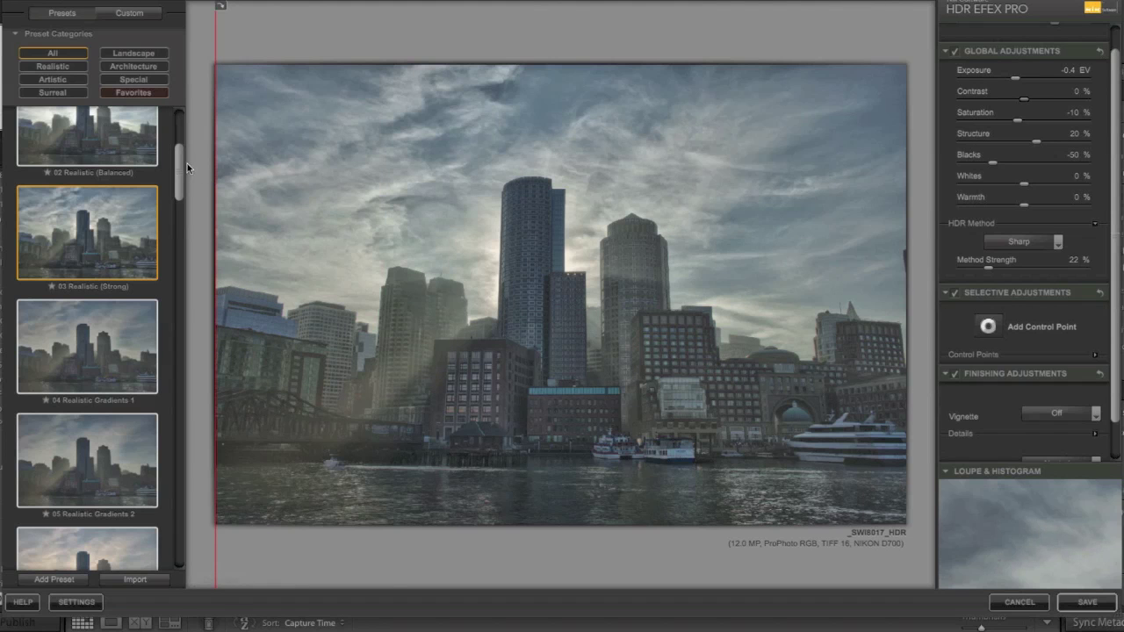
pyautogui.scroll(2, 166, 171)
pyautogui.click(128, 224)
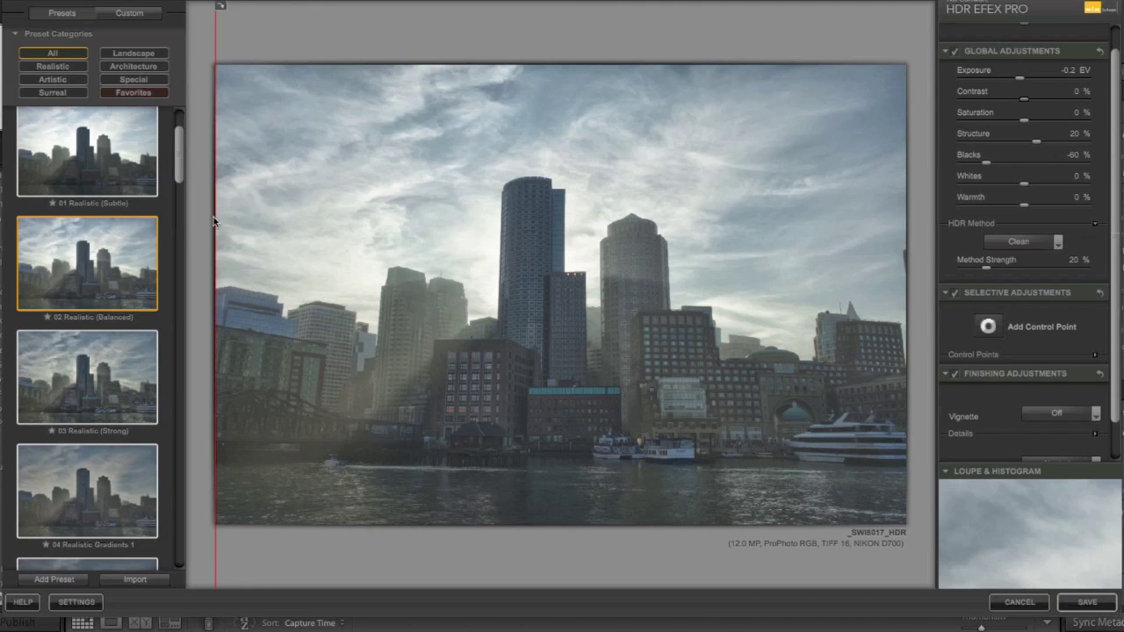
pyautogui.click(45, 371)
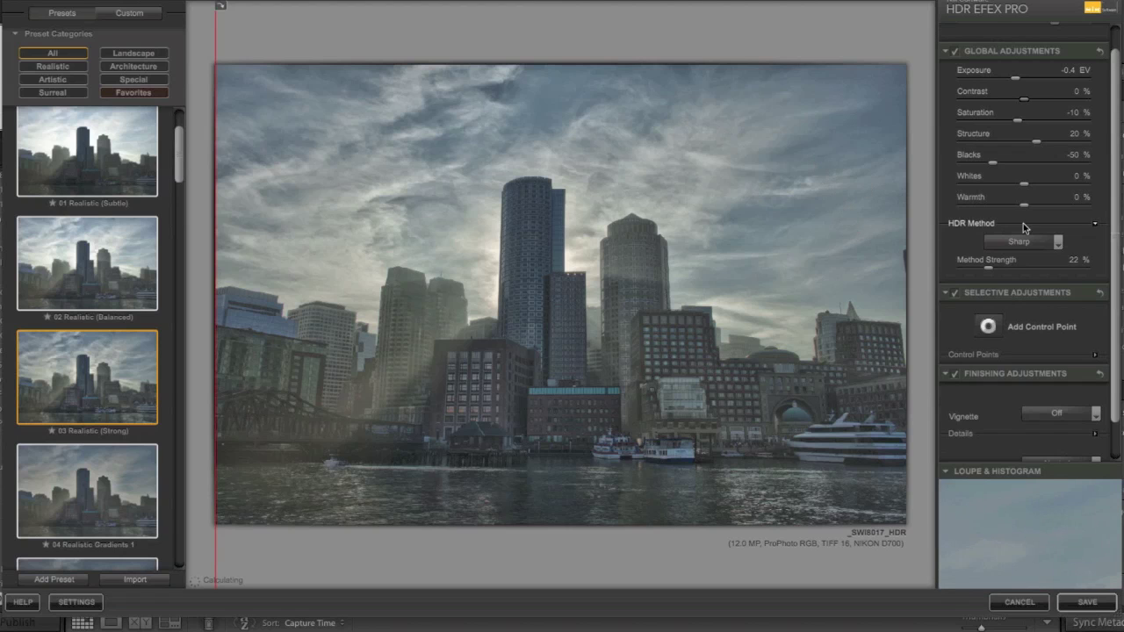
pyautogui.click(531, 257)
# Widen the central-tower control point's area of influence and collapse its sliders.
pyautogui.moveTo(562, 262); pyautogui.dragTo(593, 251)
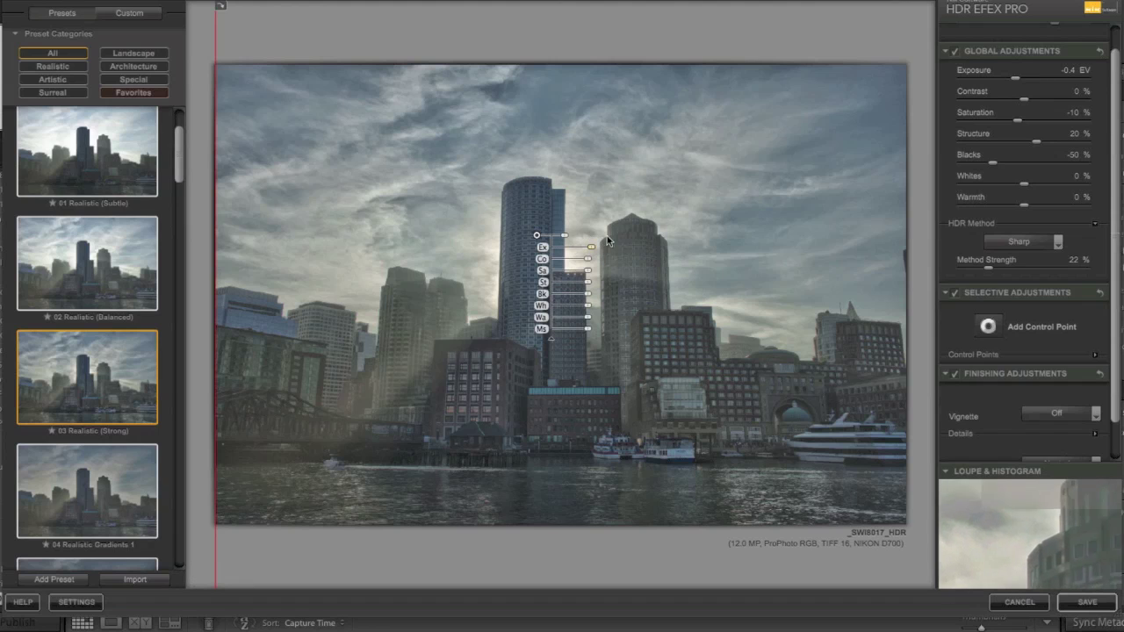
pyautogui.click(634, 203)
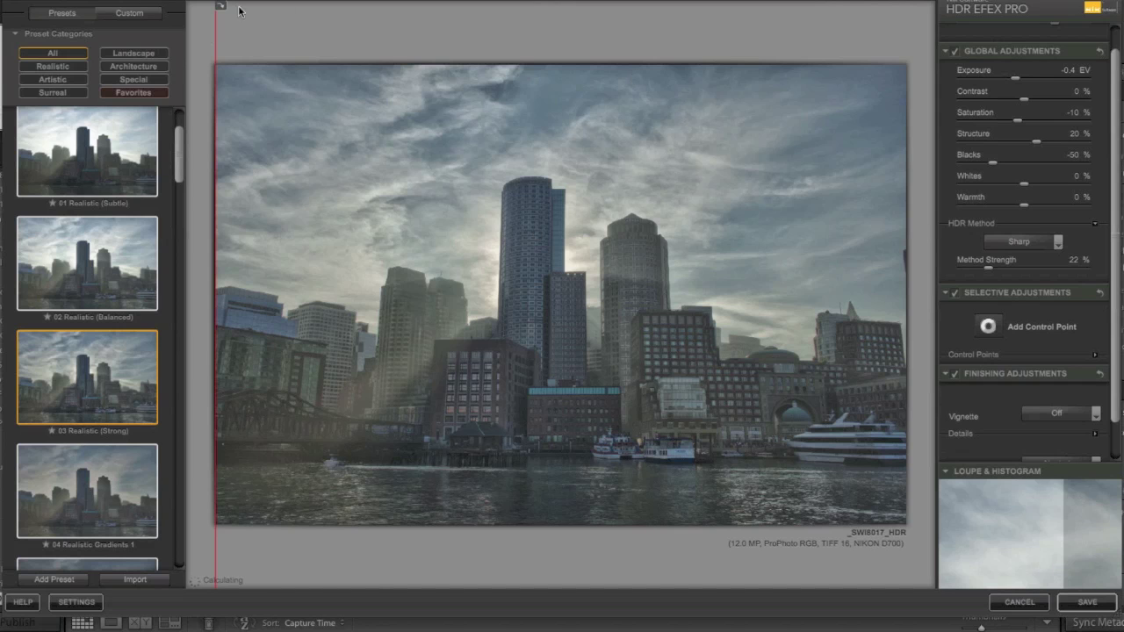
pyautogui.moveTo(217, 32); pyautogui.dragTo(202, 102)
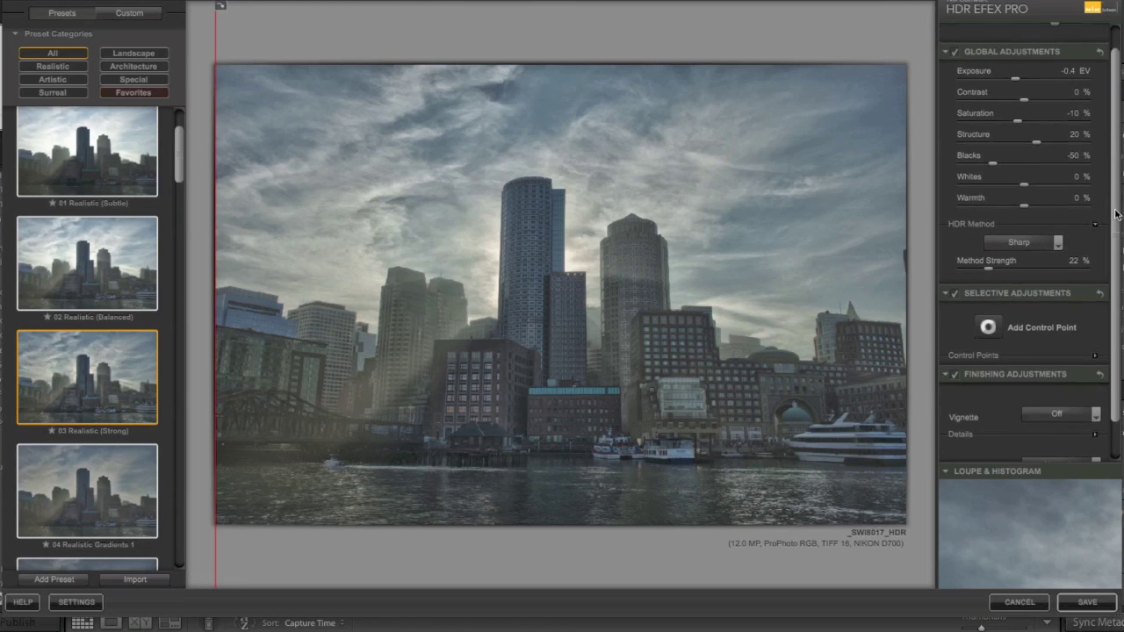
pyautogui.scroll(-3, 1115, 305)
pyautogui.scroll(5, 1117, 314)
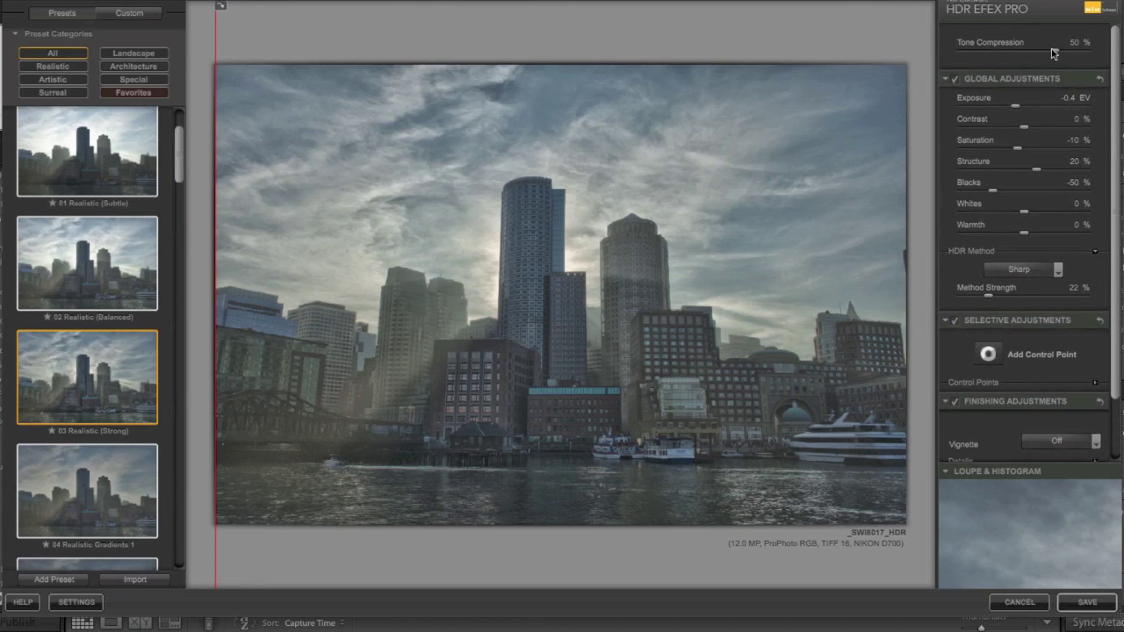